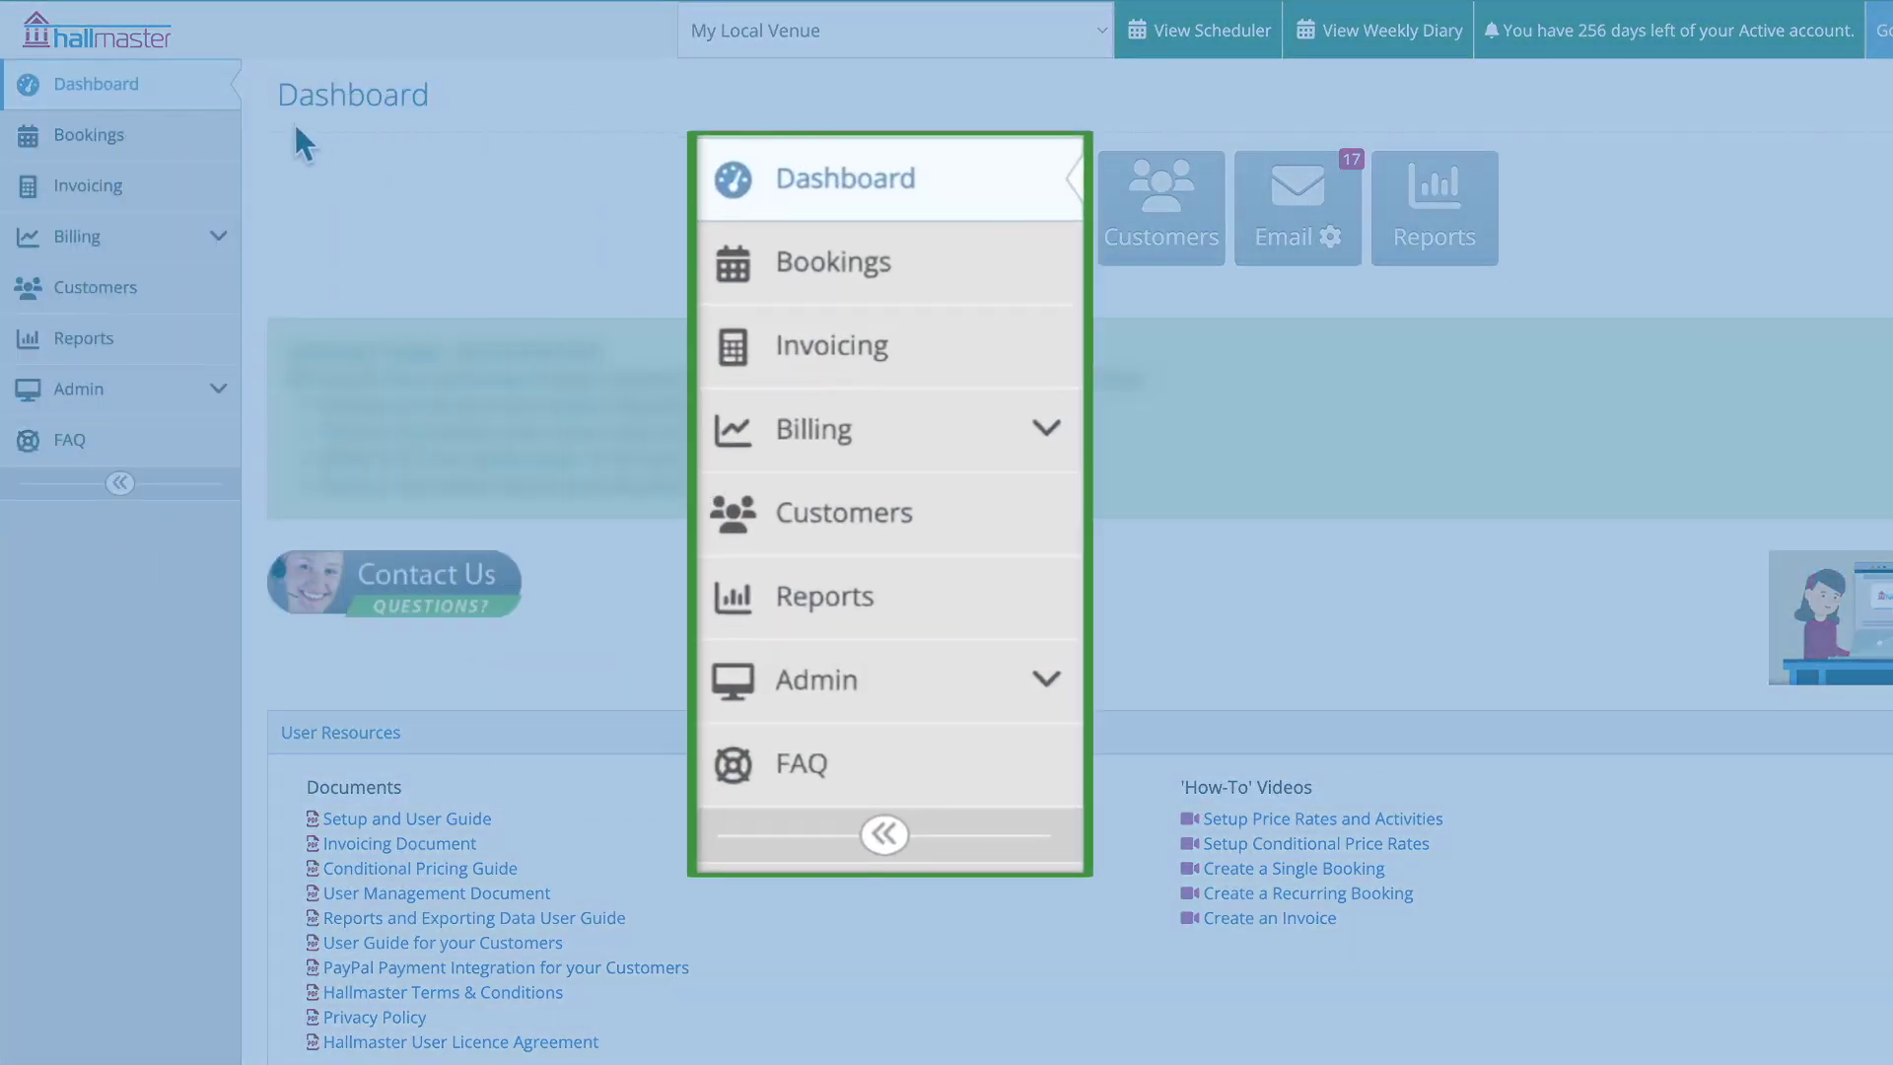
Step: From Bookings, open invoicing for the Meeting Room Weekly Yoga Class booking
left_click(210, 146)
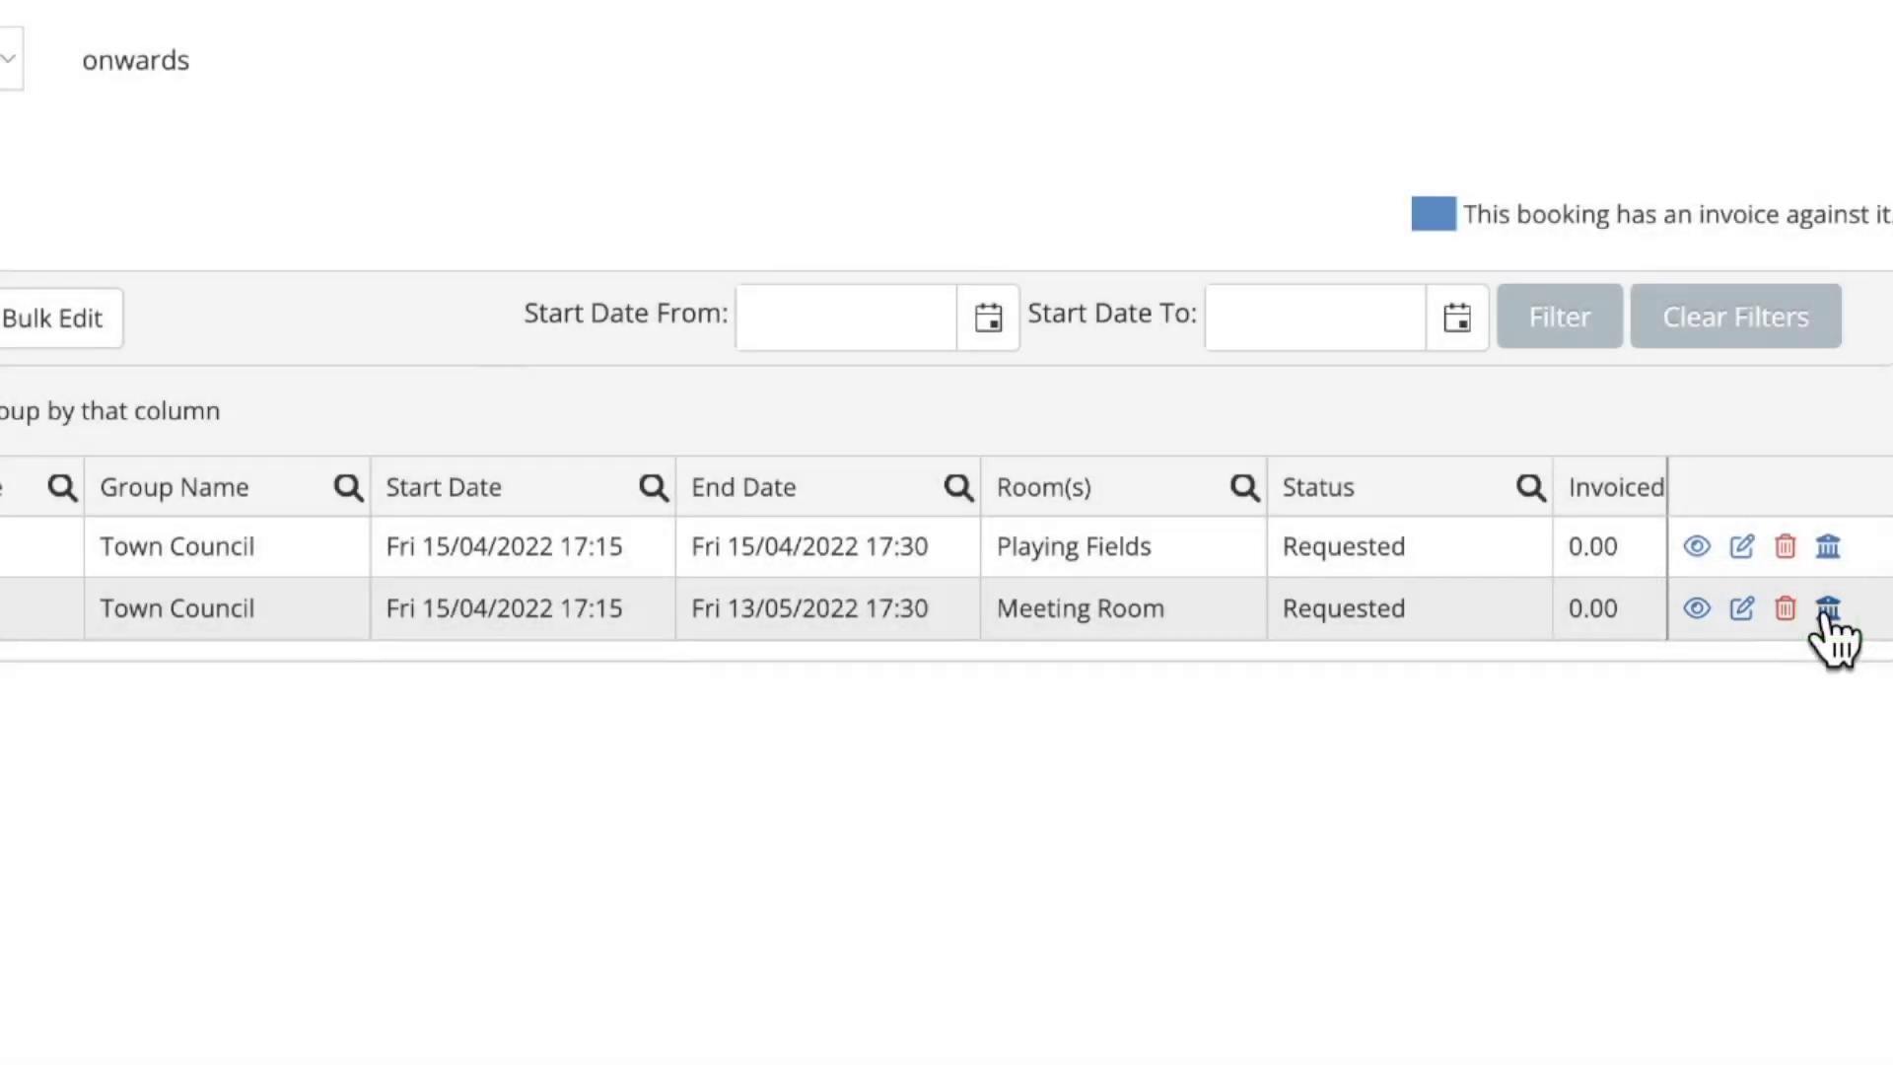
left_click(1828, 608)
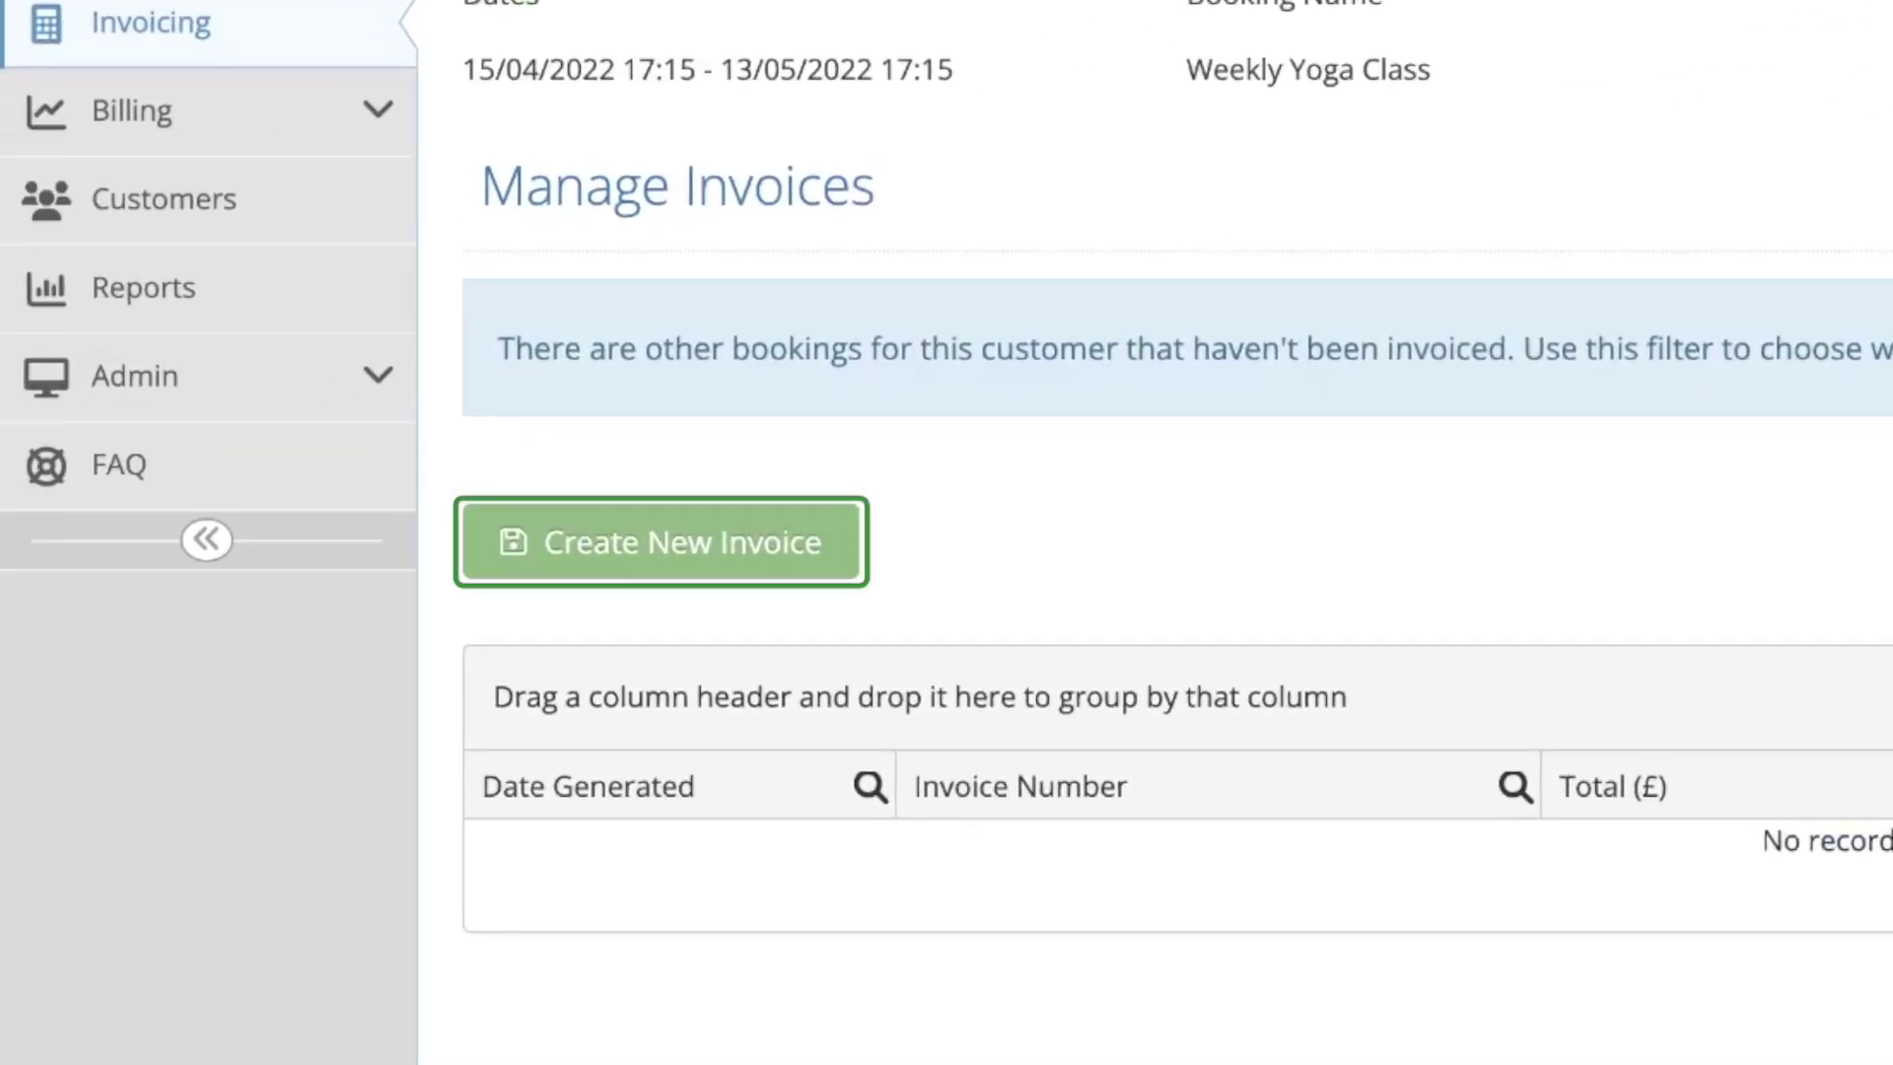
Step: Create a new invoice with Additional Info 'Weekly Yoga Class', payment term 5, and a fixed due date
left_click(690, 541)
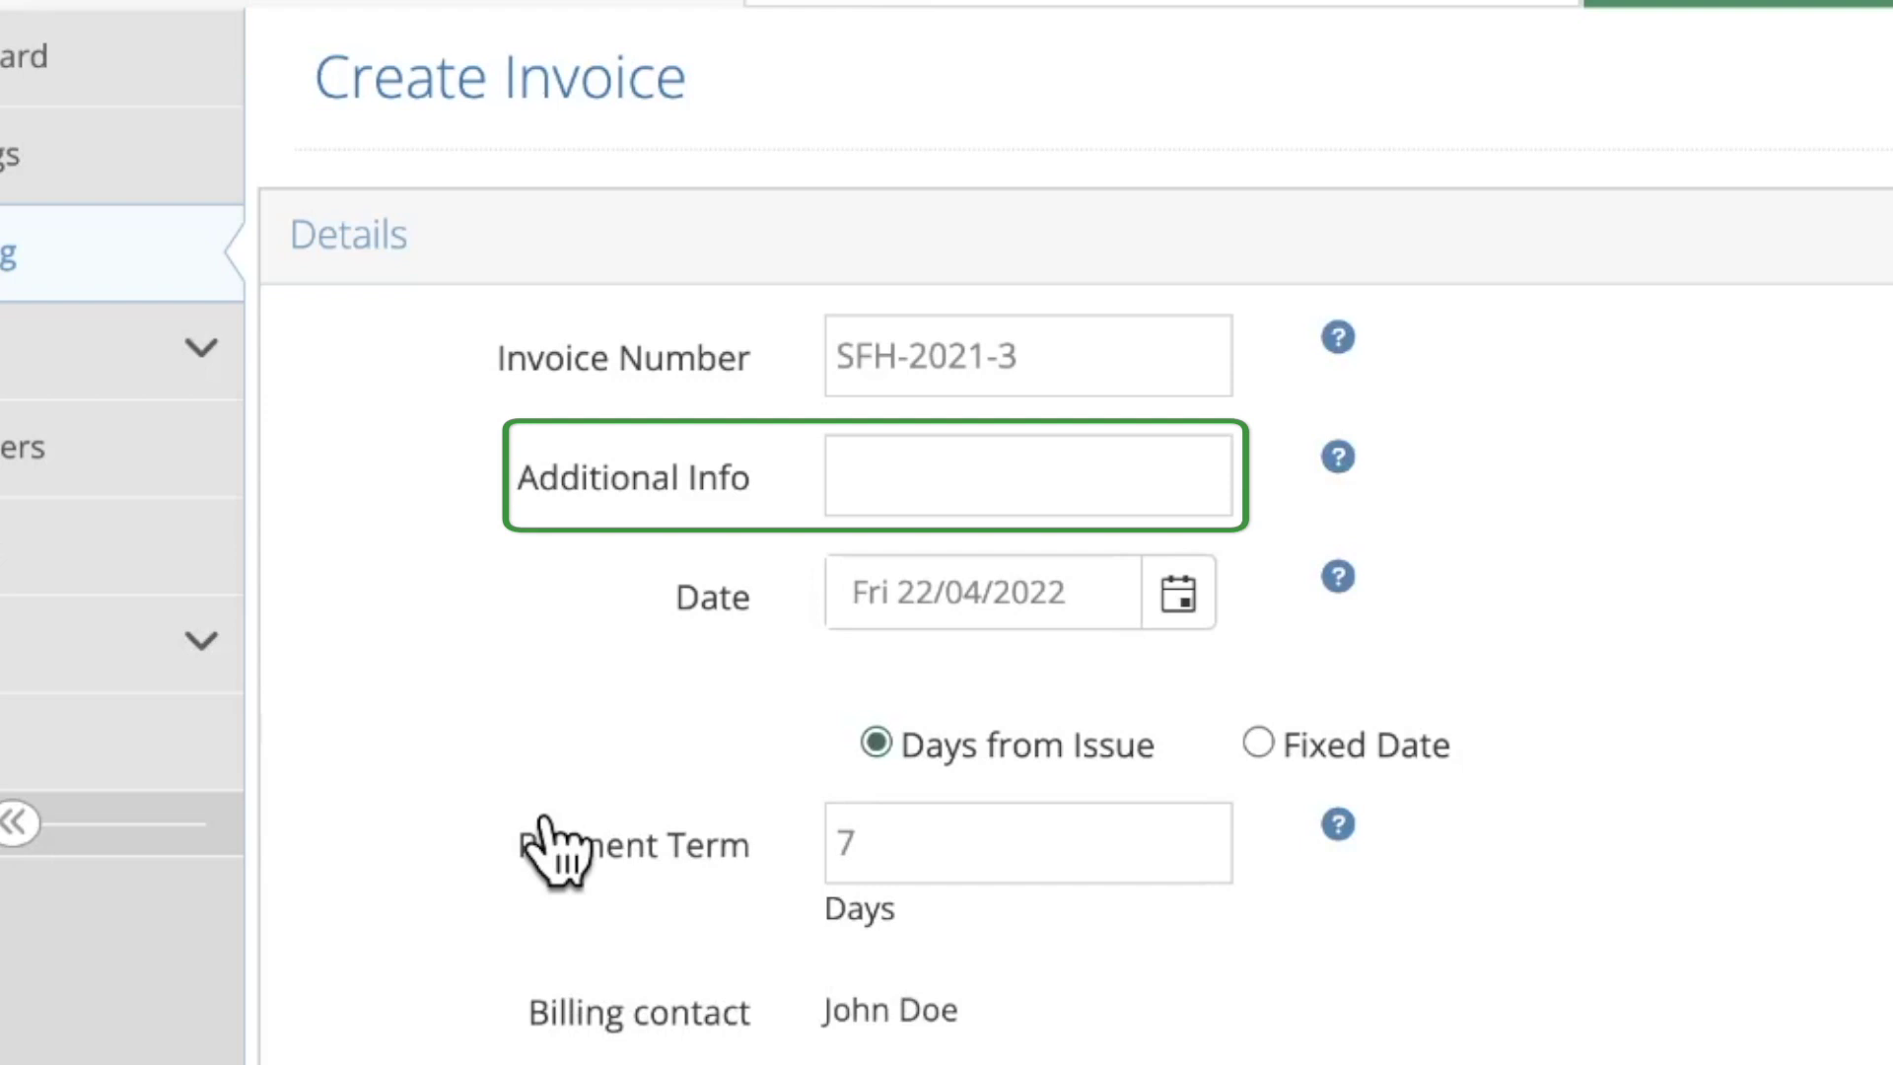
type("Weekly ")
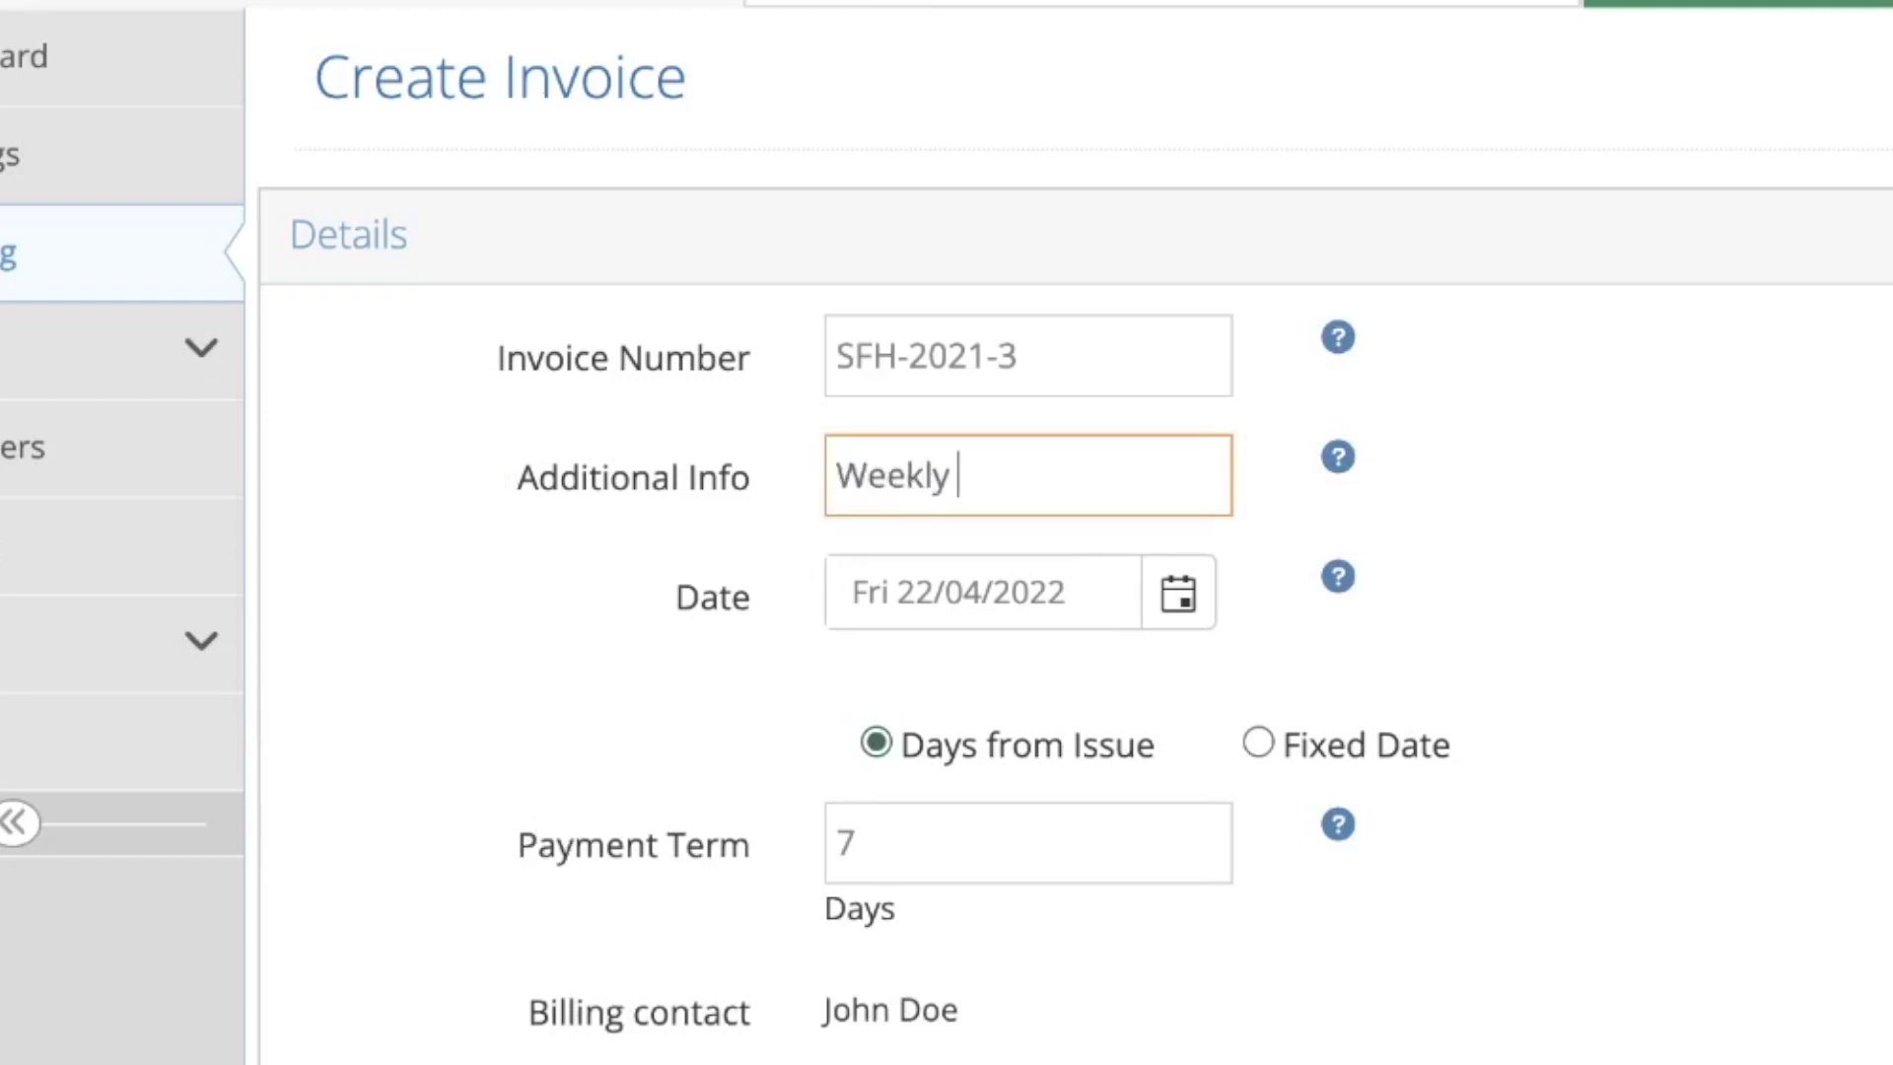
type("Yoga Class")
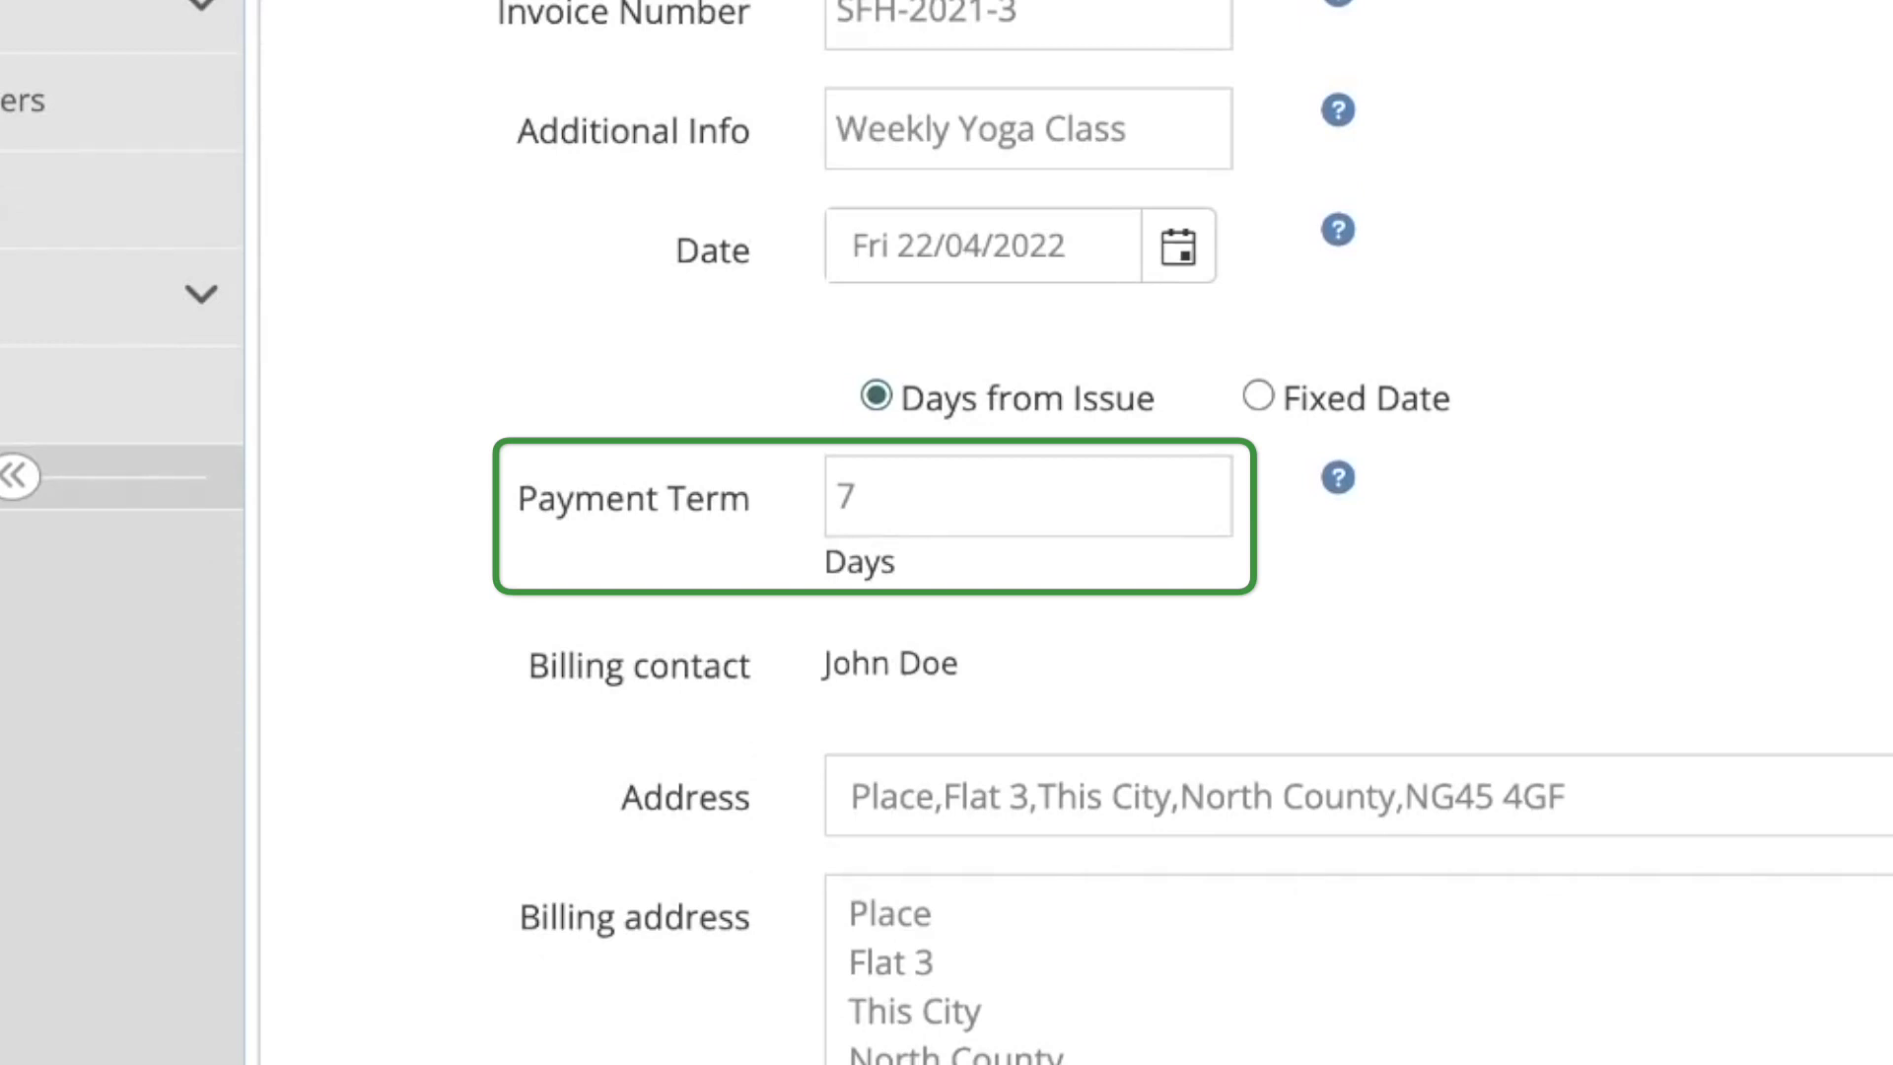
left_click(1203, 506)
left_click(1202, 506)
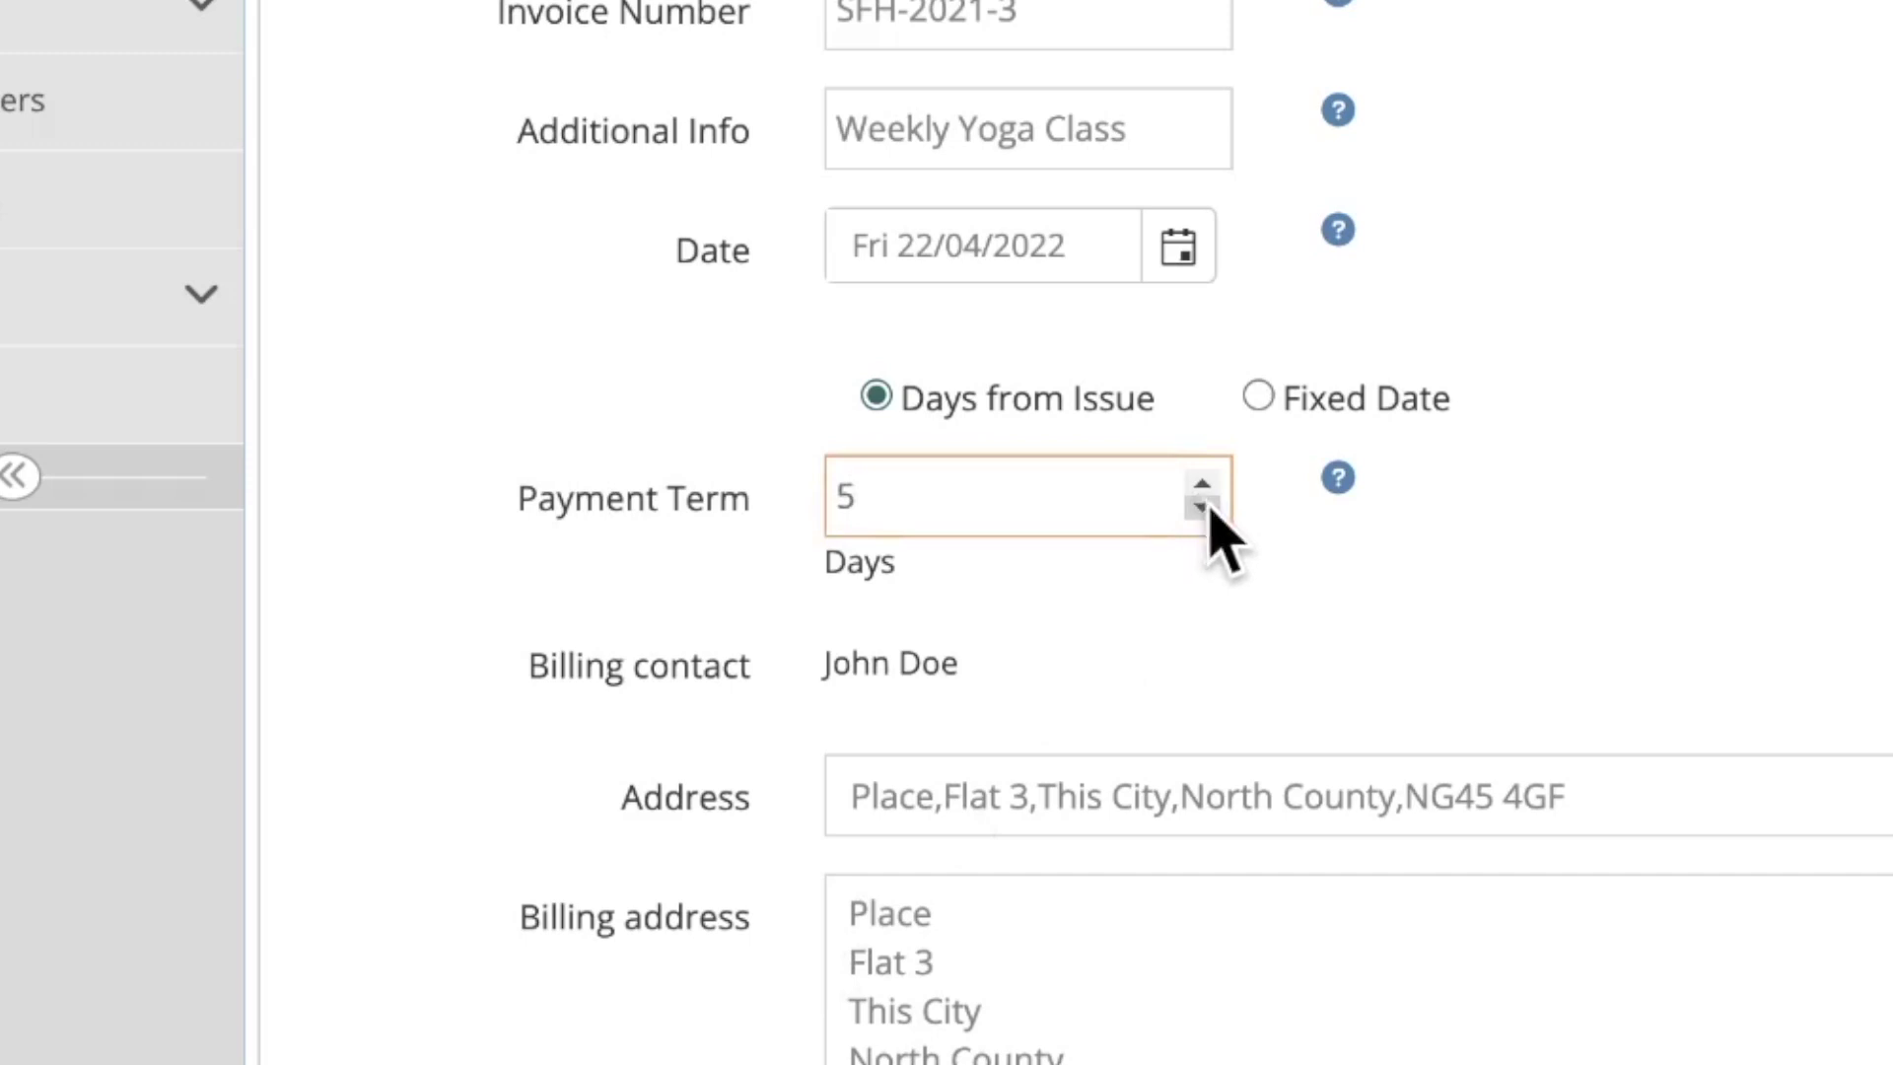
left_click(1247, 535)
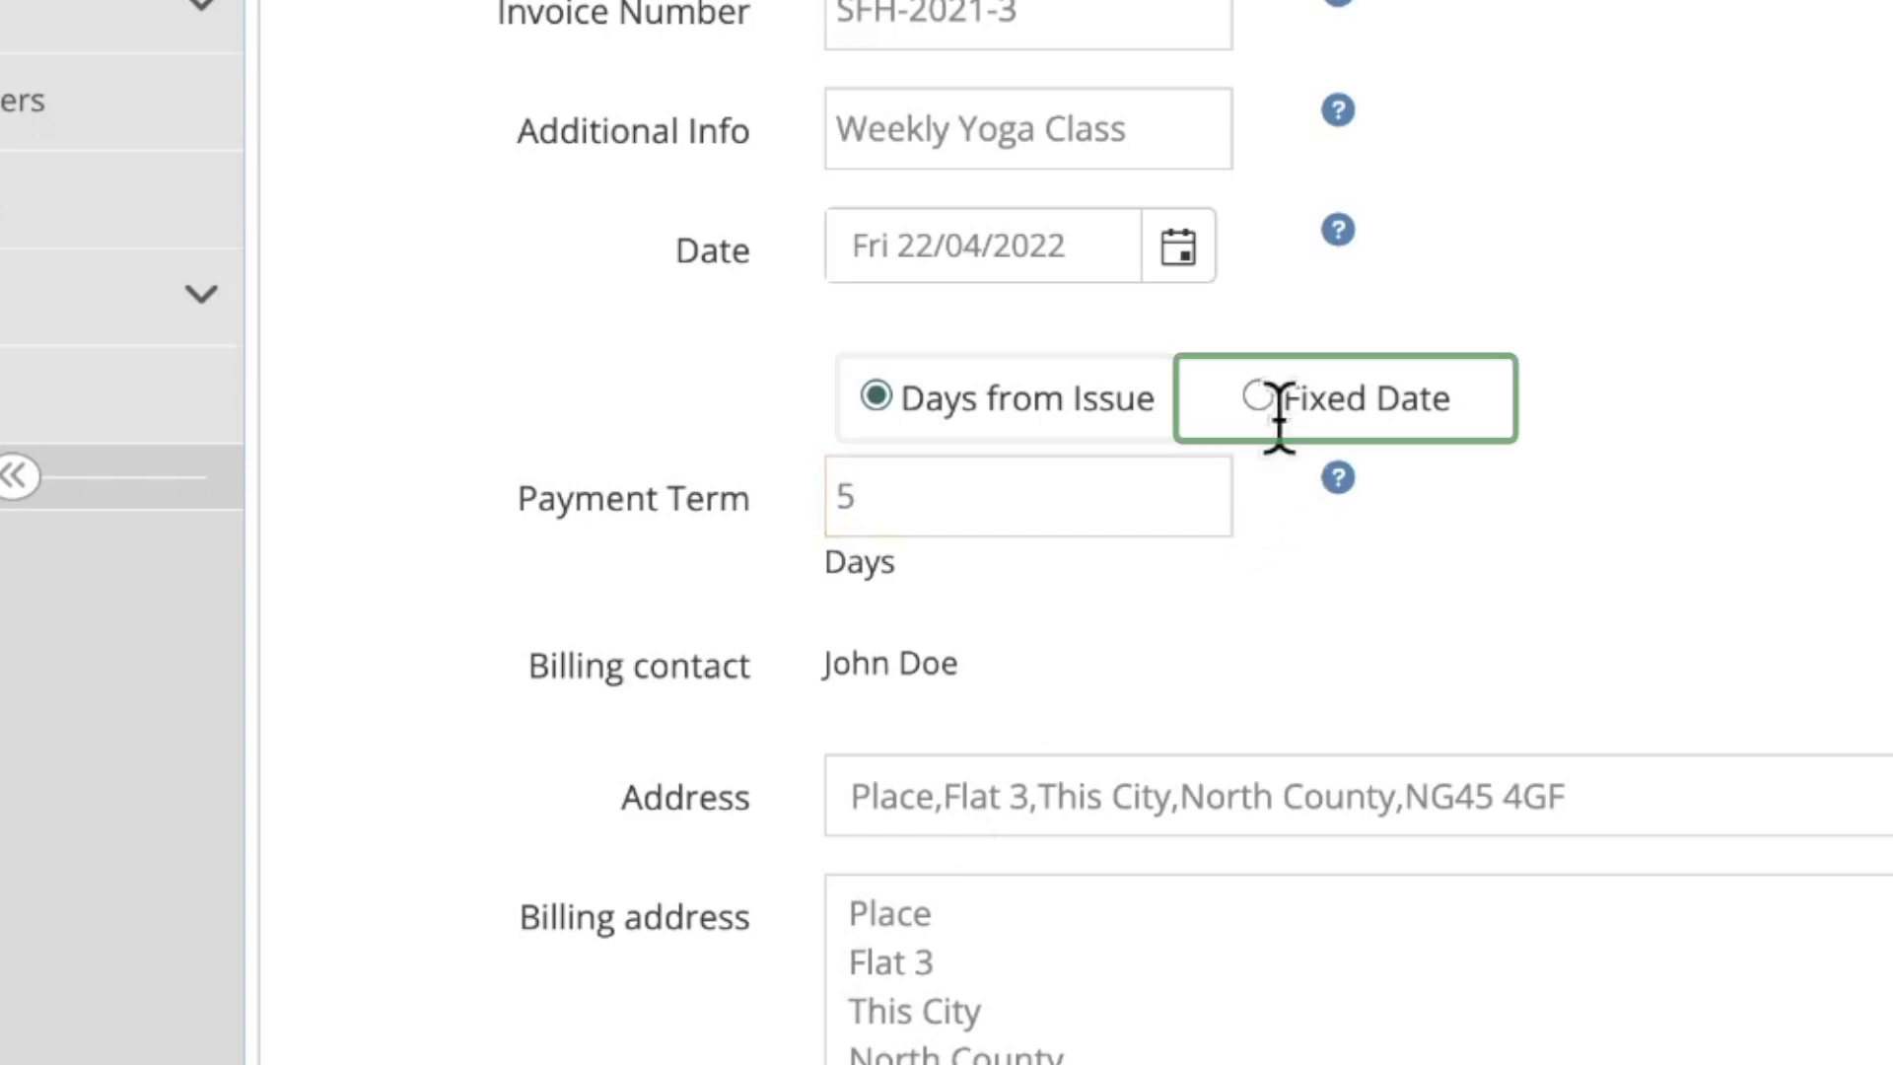
left_click(1258, 396)
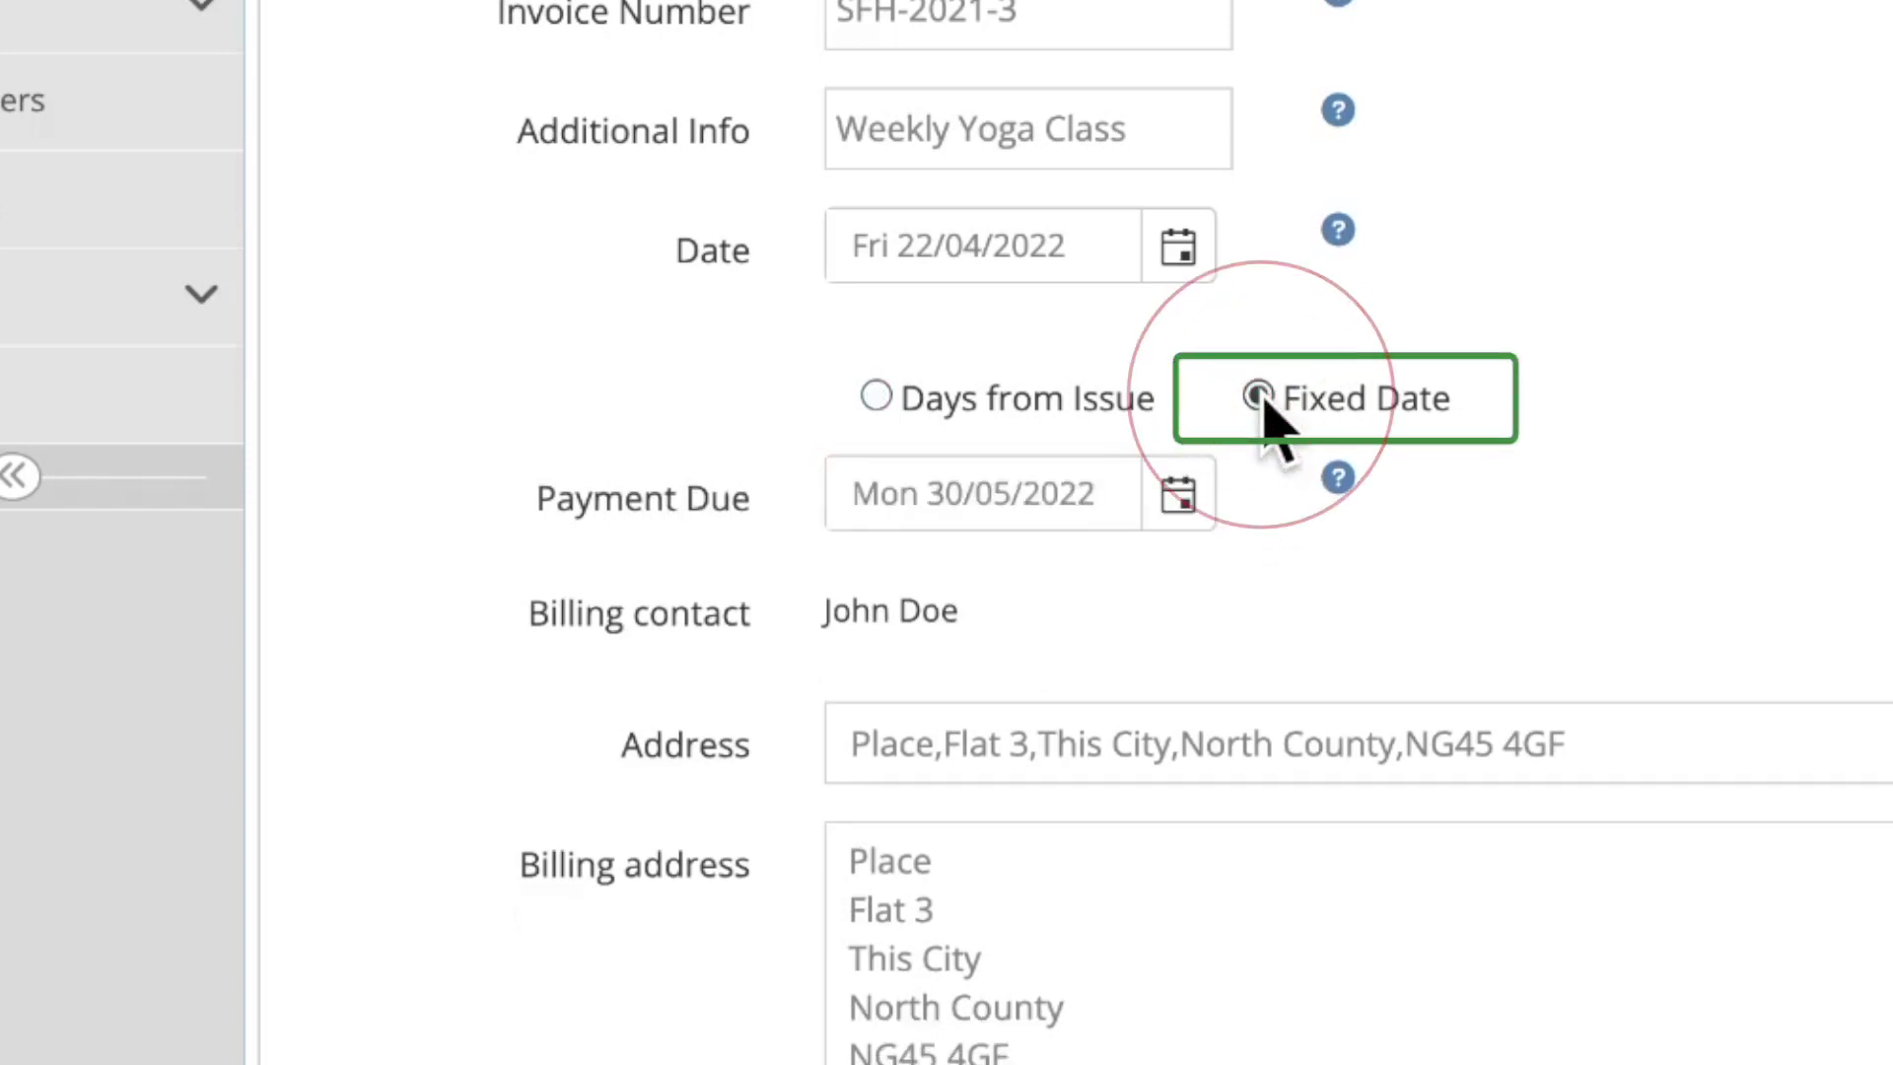
Step: Set the fixed payment due date to 31/05/2022 using the calendar
left_click(1181, 499)
left_click(985, 1064)
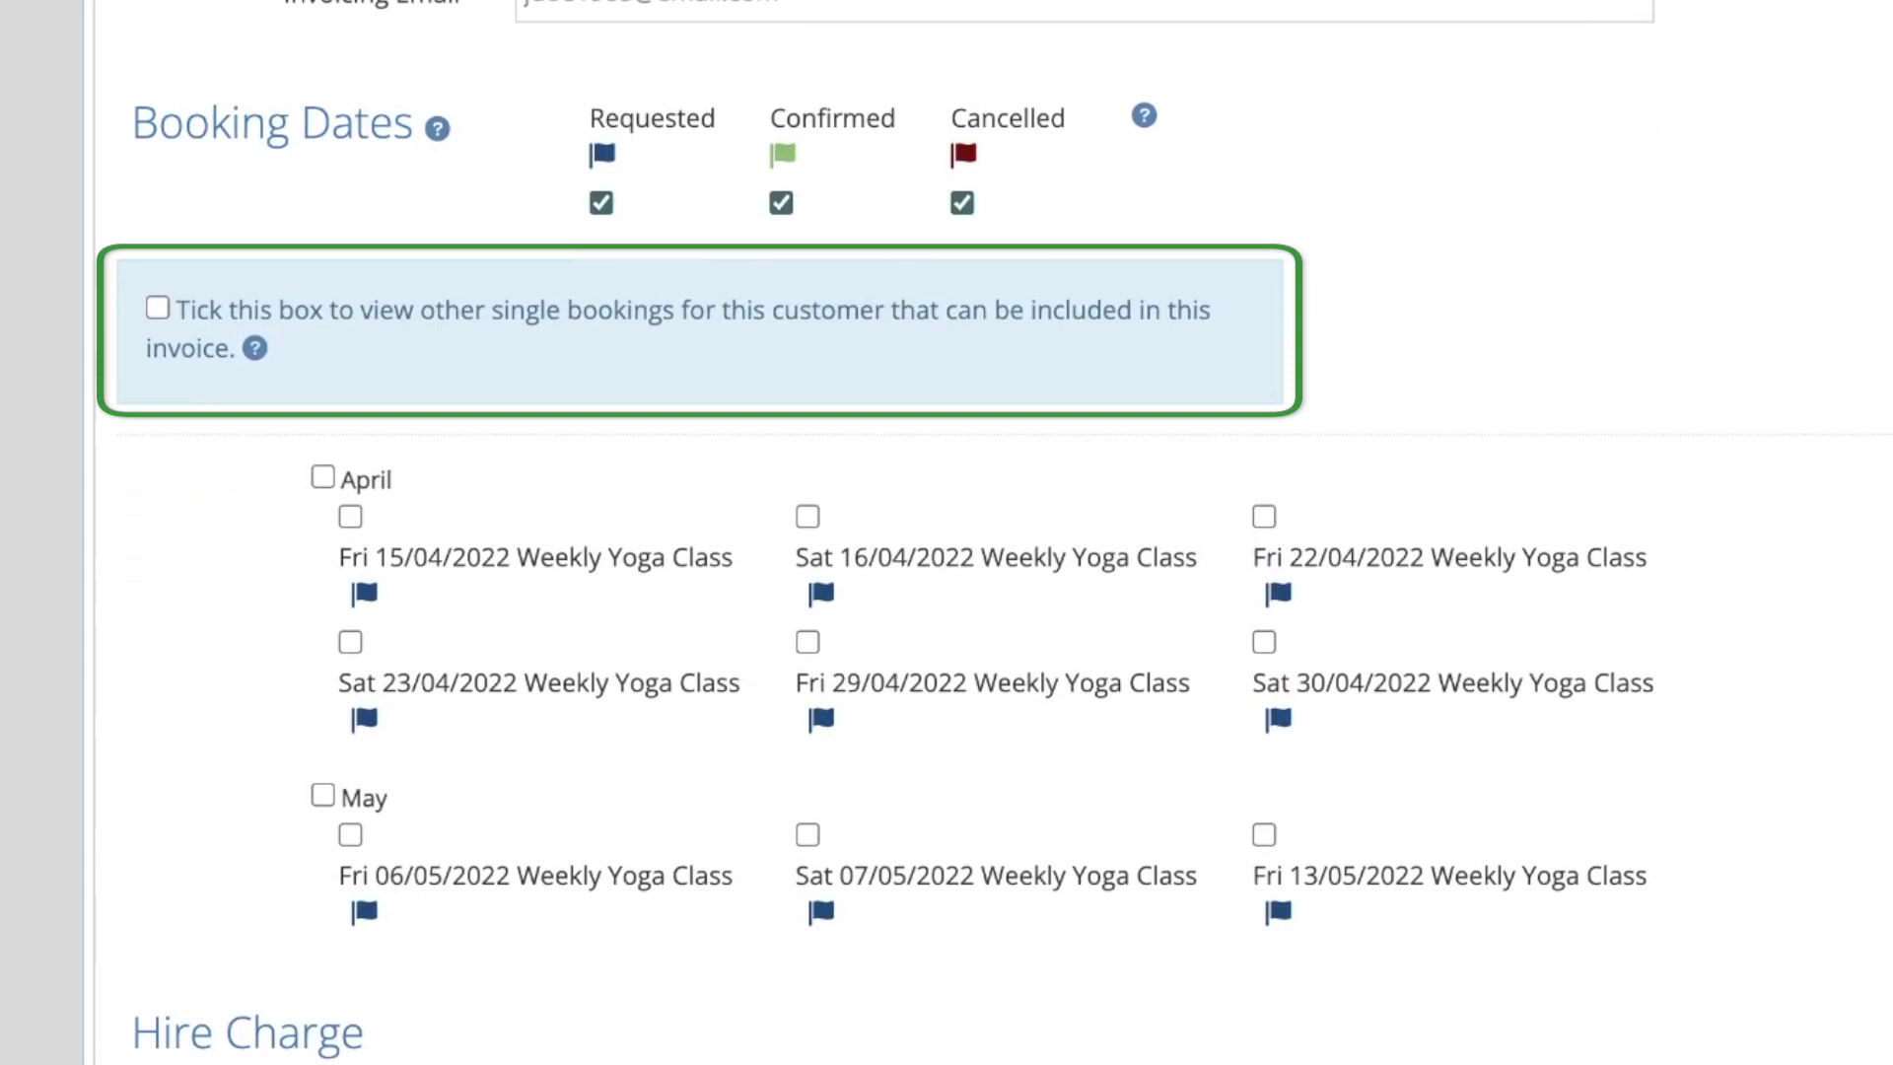
Step: Include the 15/04 Football Training booking and all April and May yoga dates, totalling £202.50
left_click(158, 308)
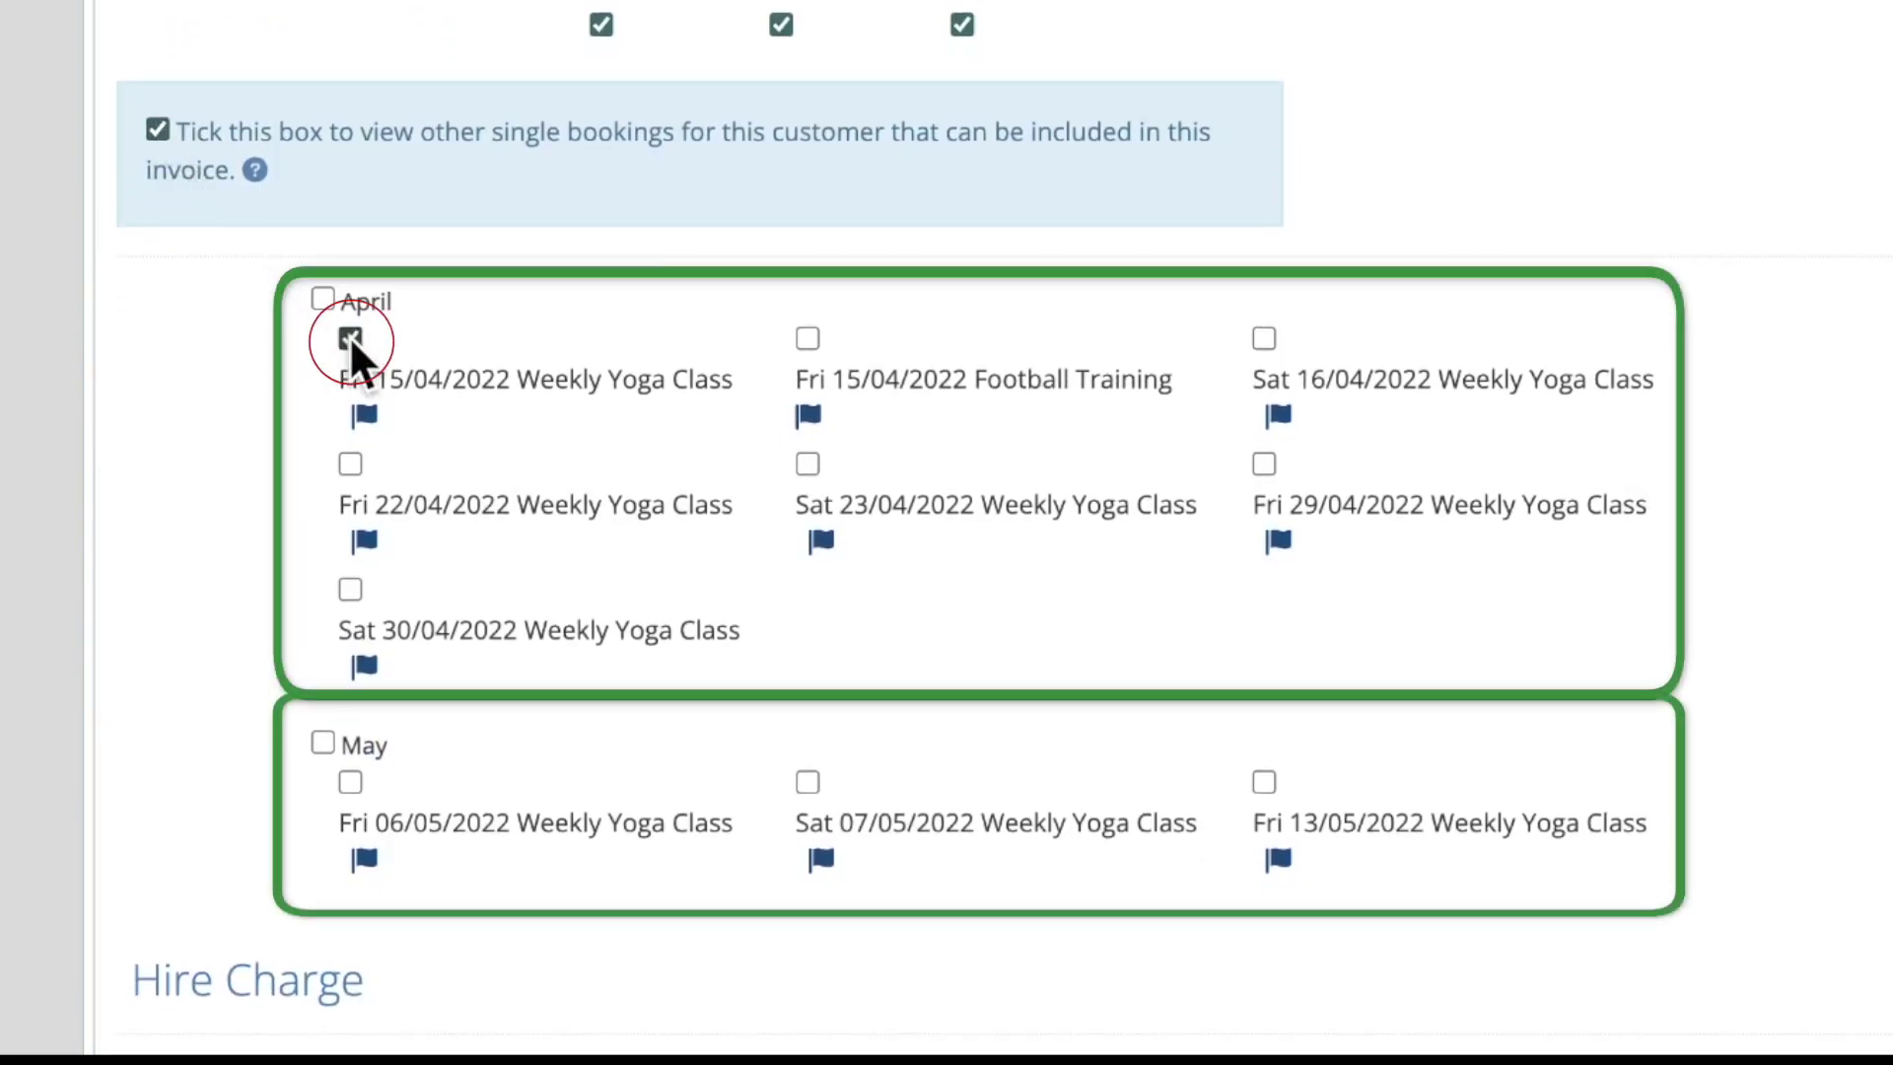
left_click(808, 339)
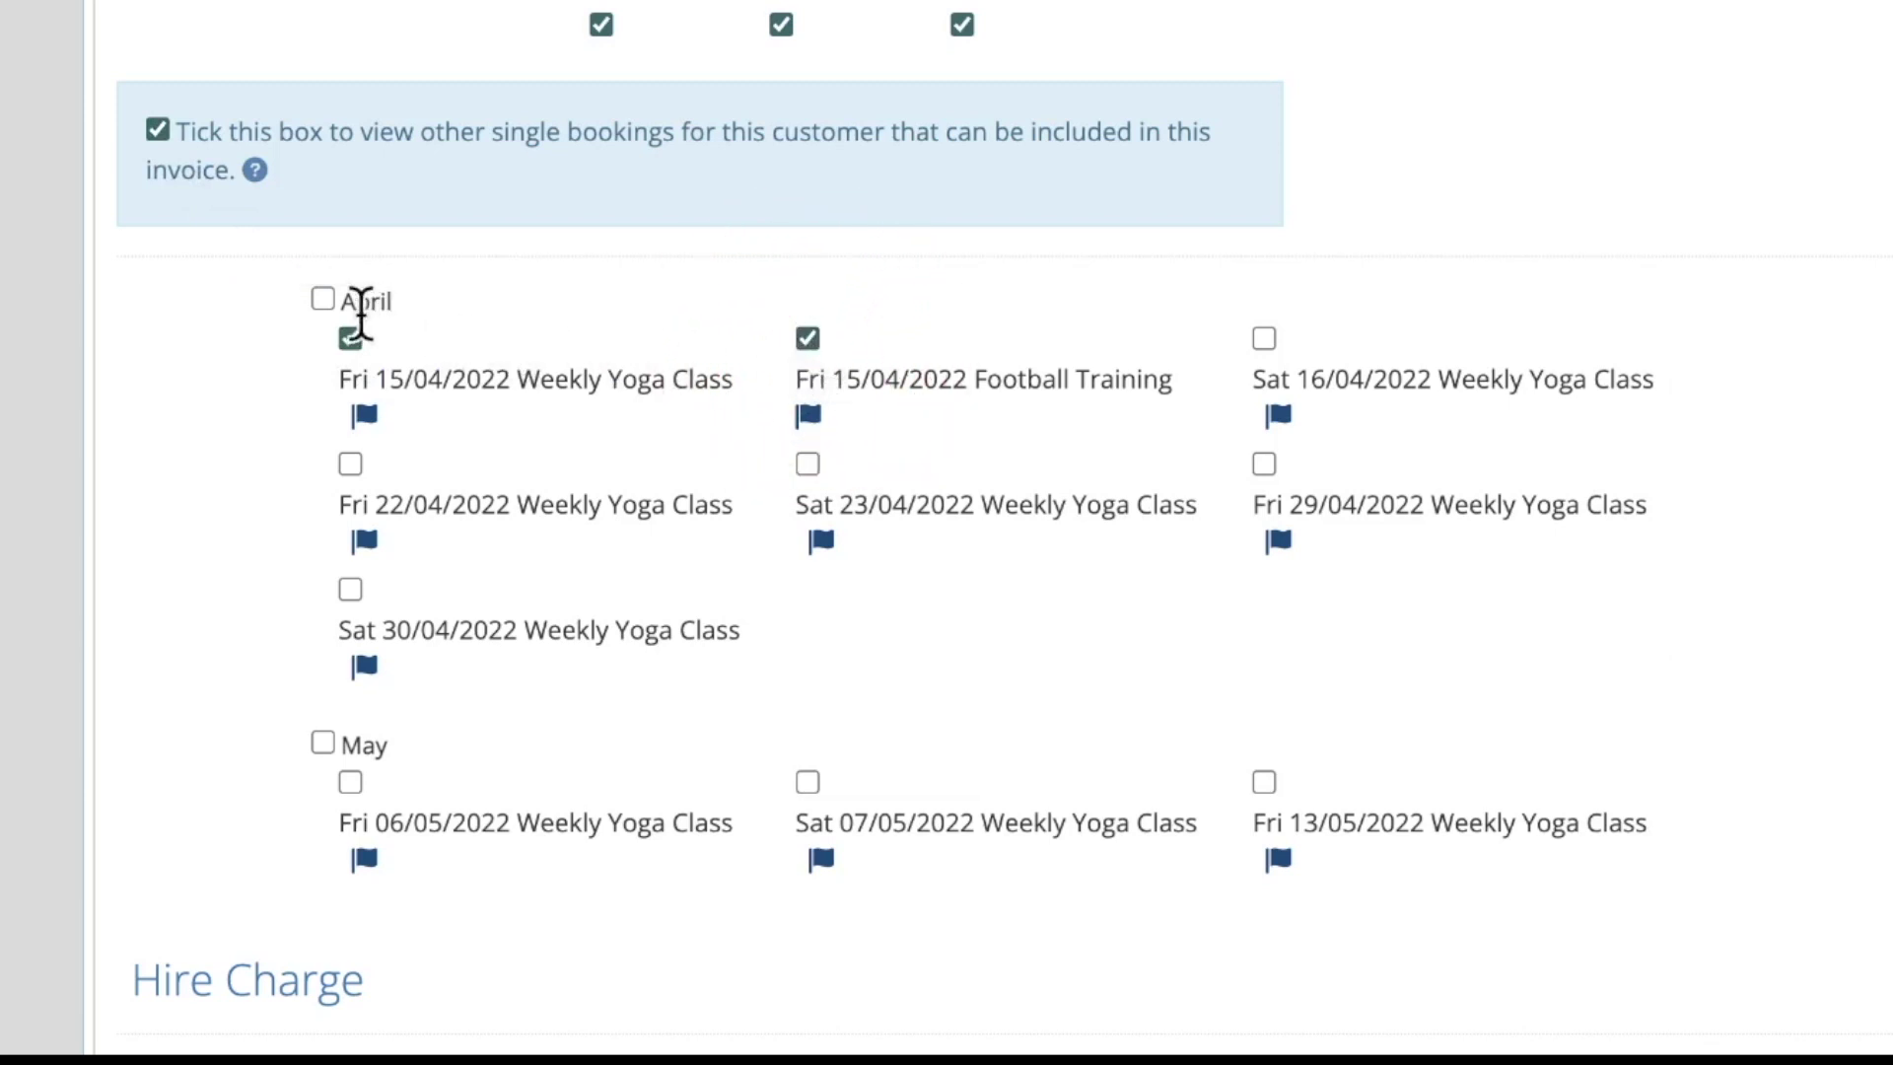
left_click(323, 299)
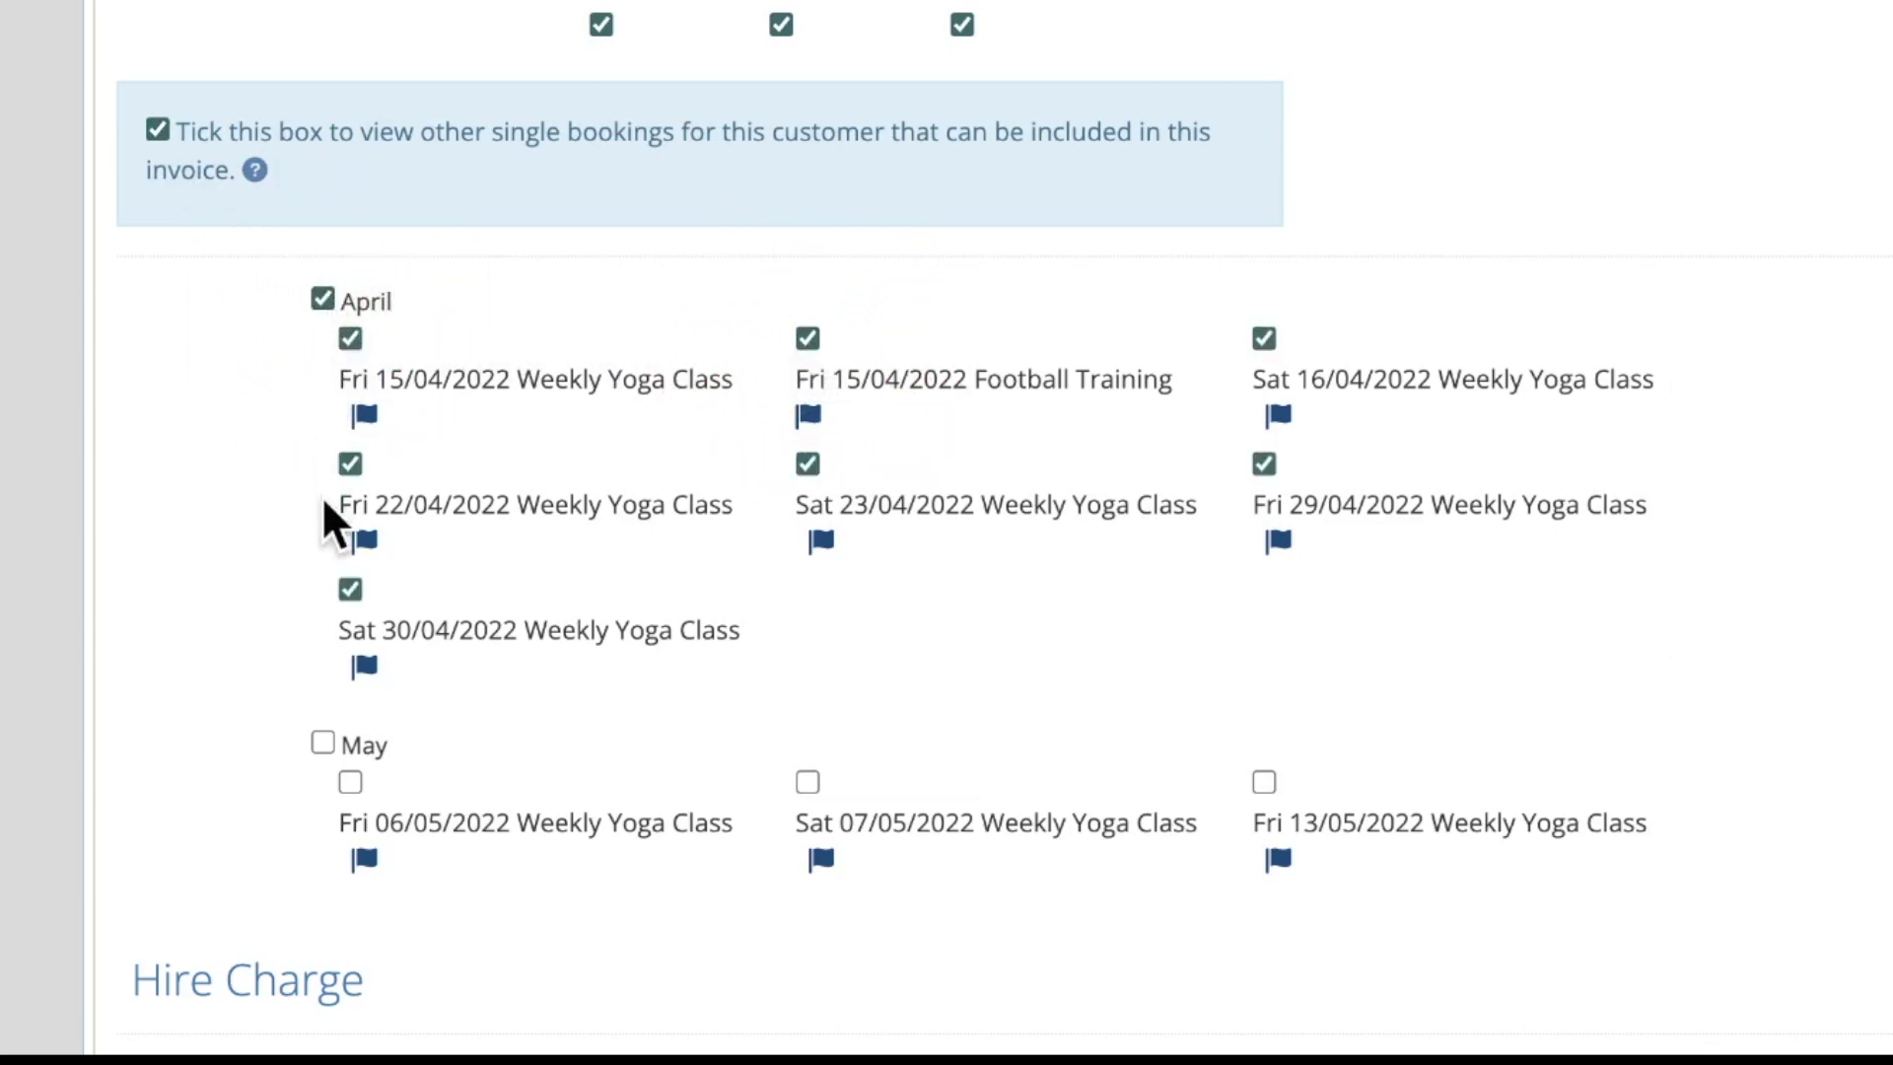
left_click(320, 740)
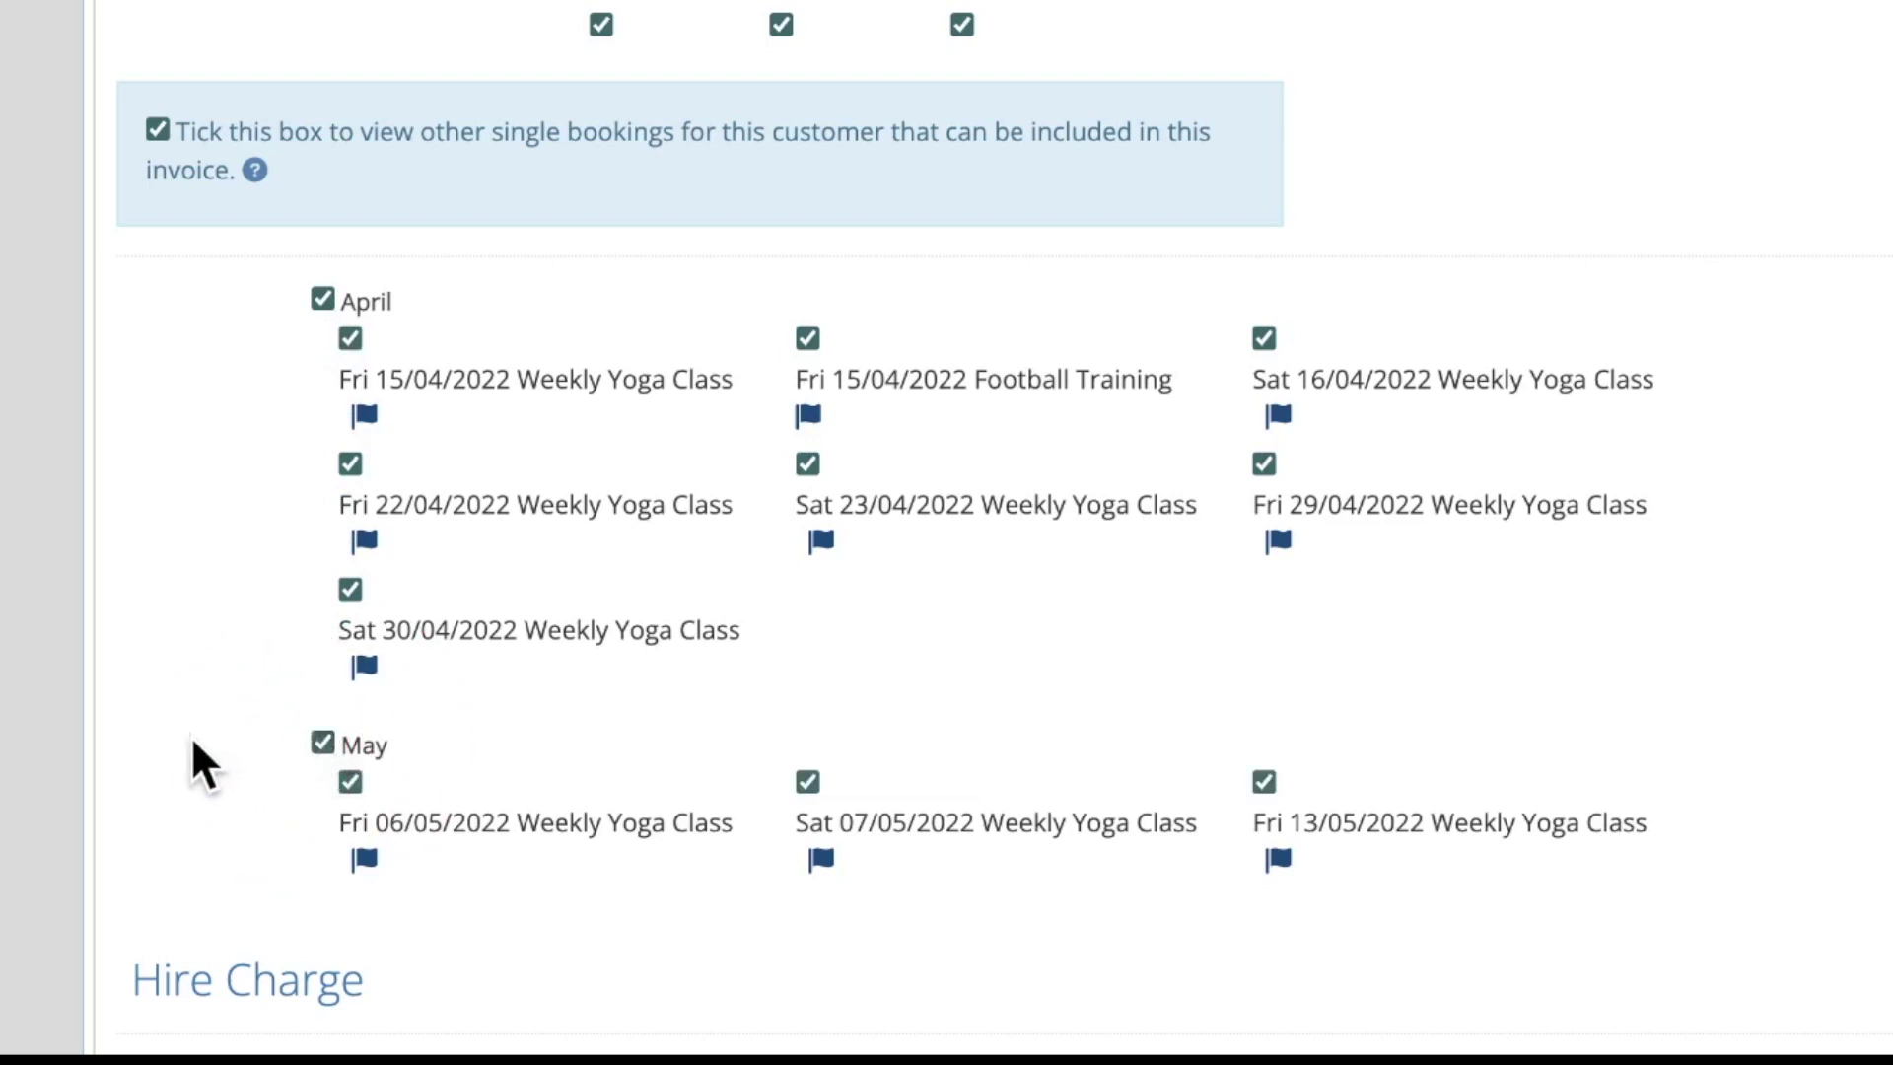
scroll(192, 740, "down", 10)
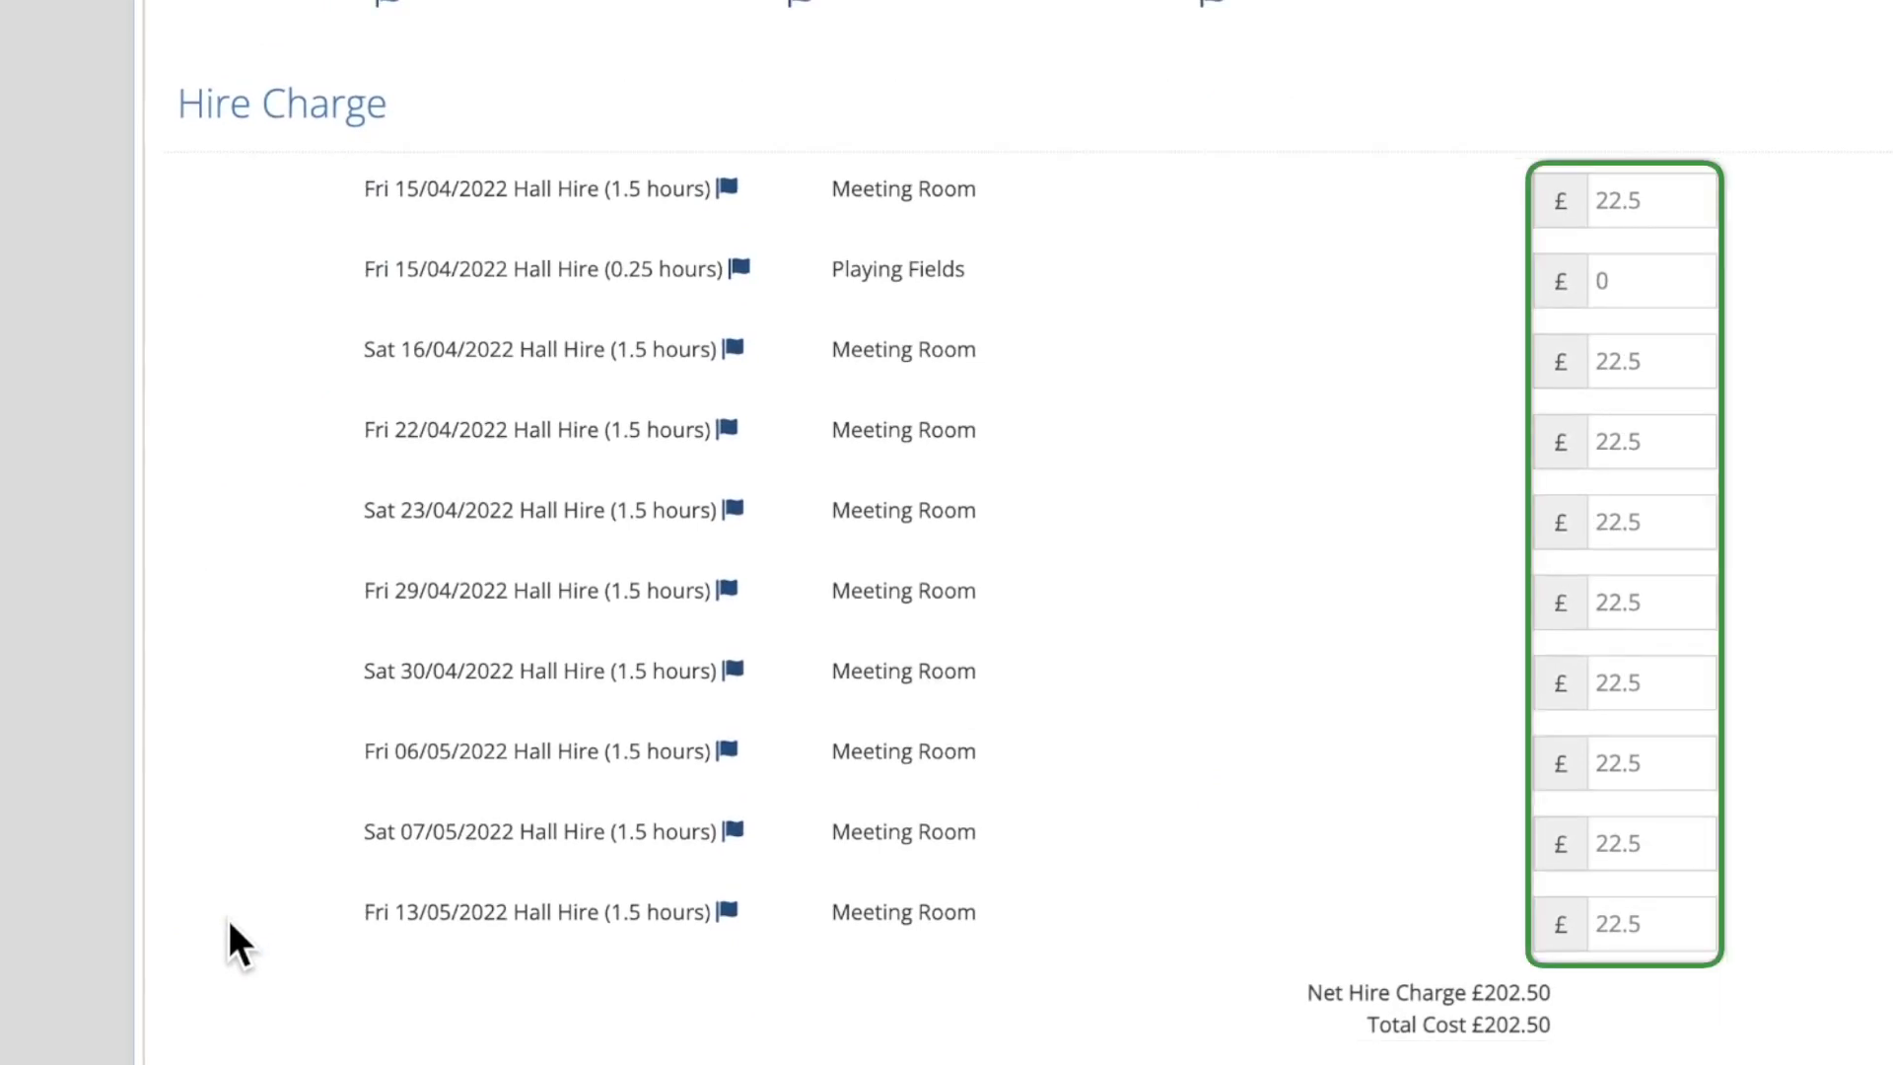
scroll(227, 915, "up", 10)
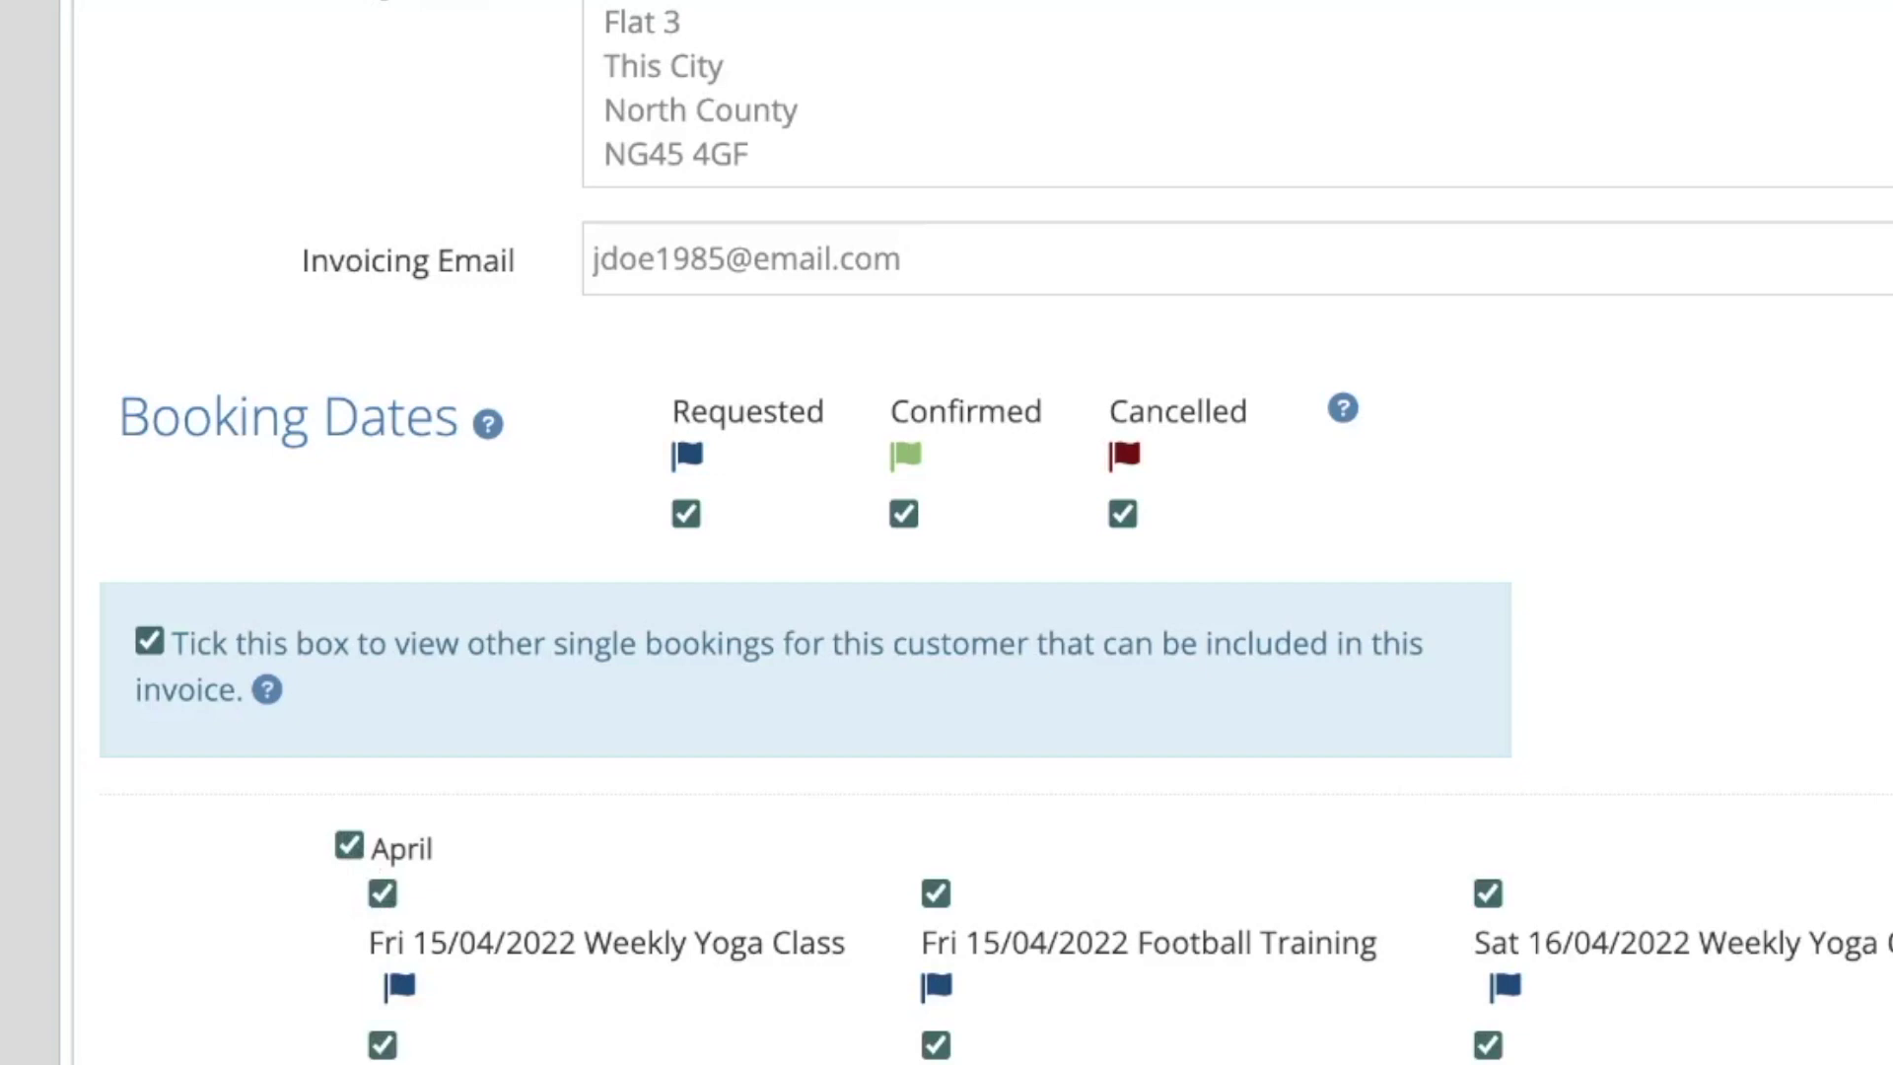
scroll(946, 532, "down", 15)
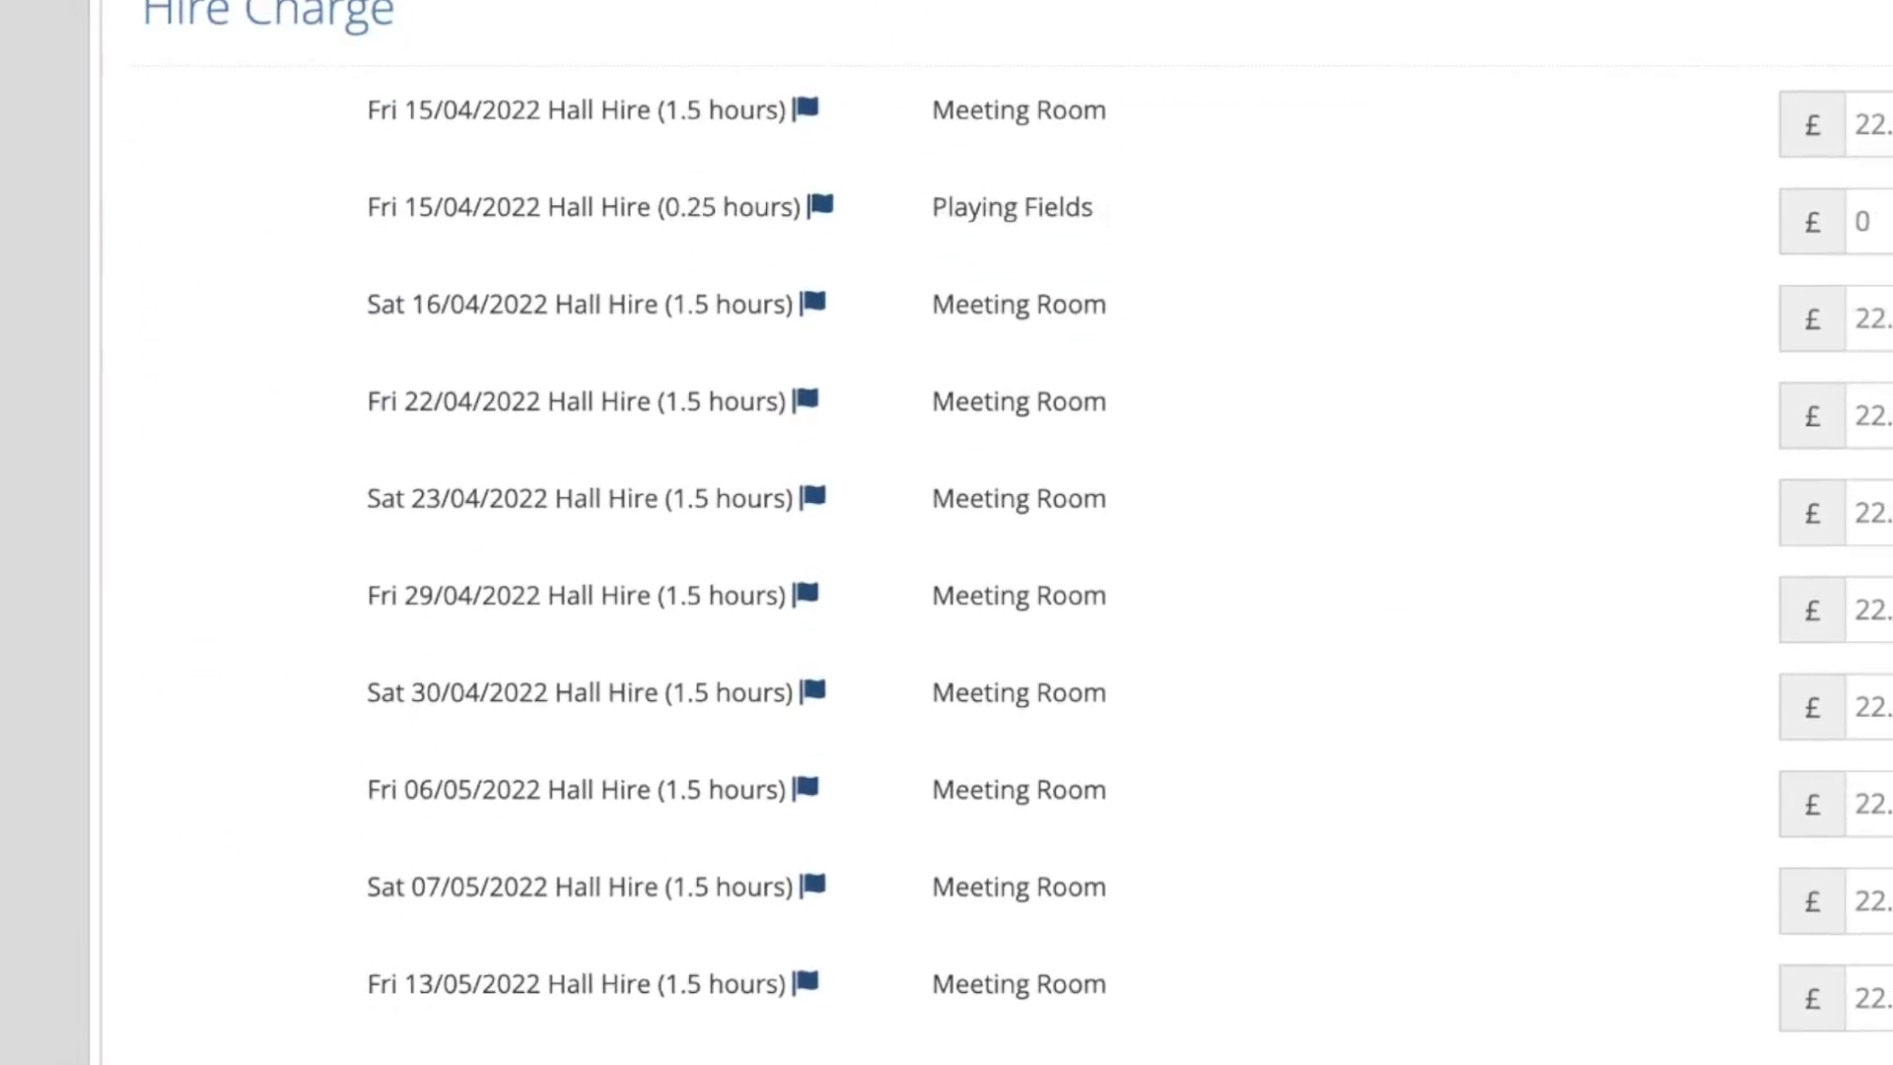
scroll(947, 533, "down", 8)
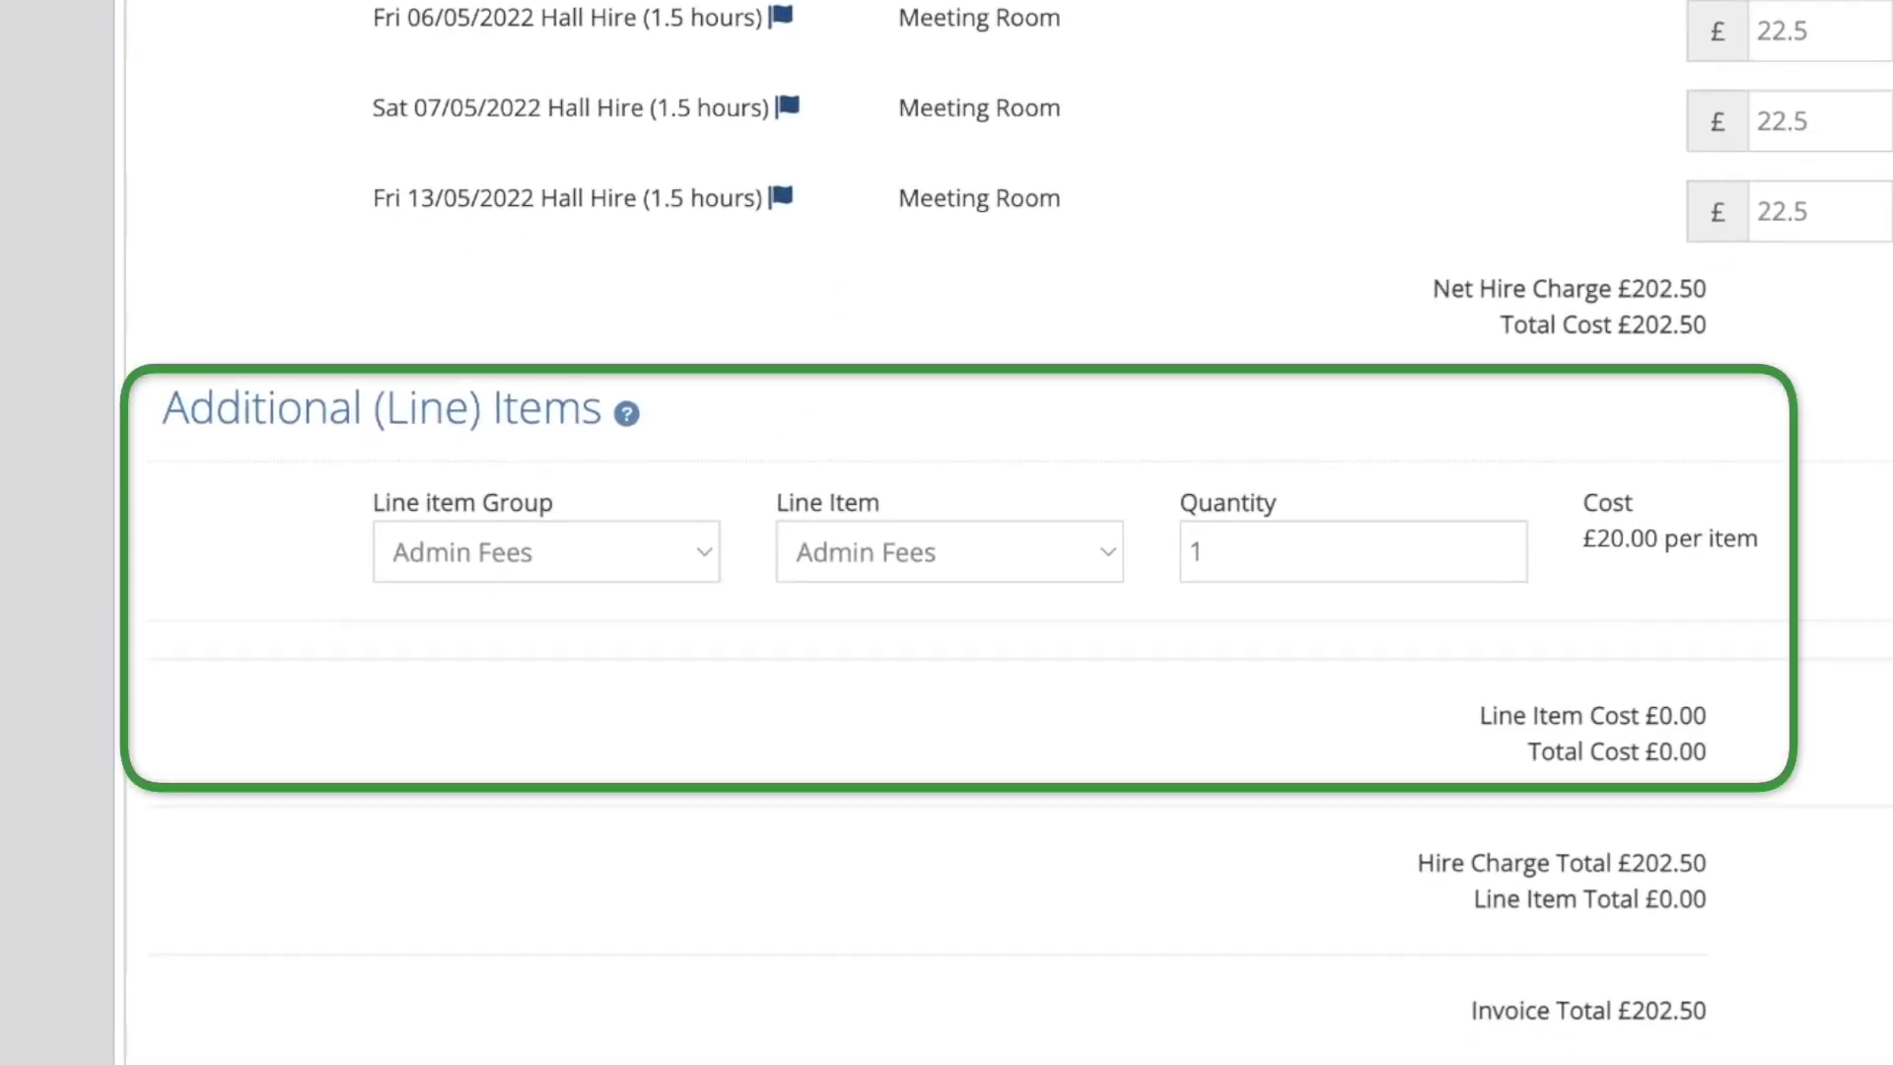
Step: Add an Admin Fees line item of £20, raising the invoice total to £222.50
left_click(680, 540)
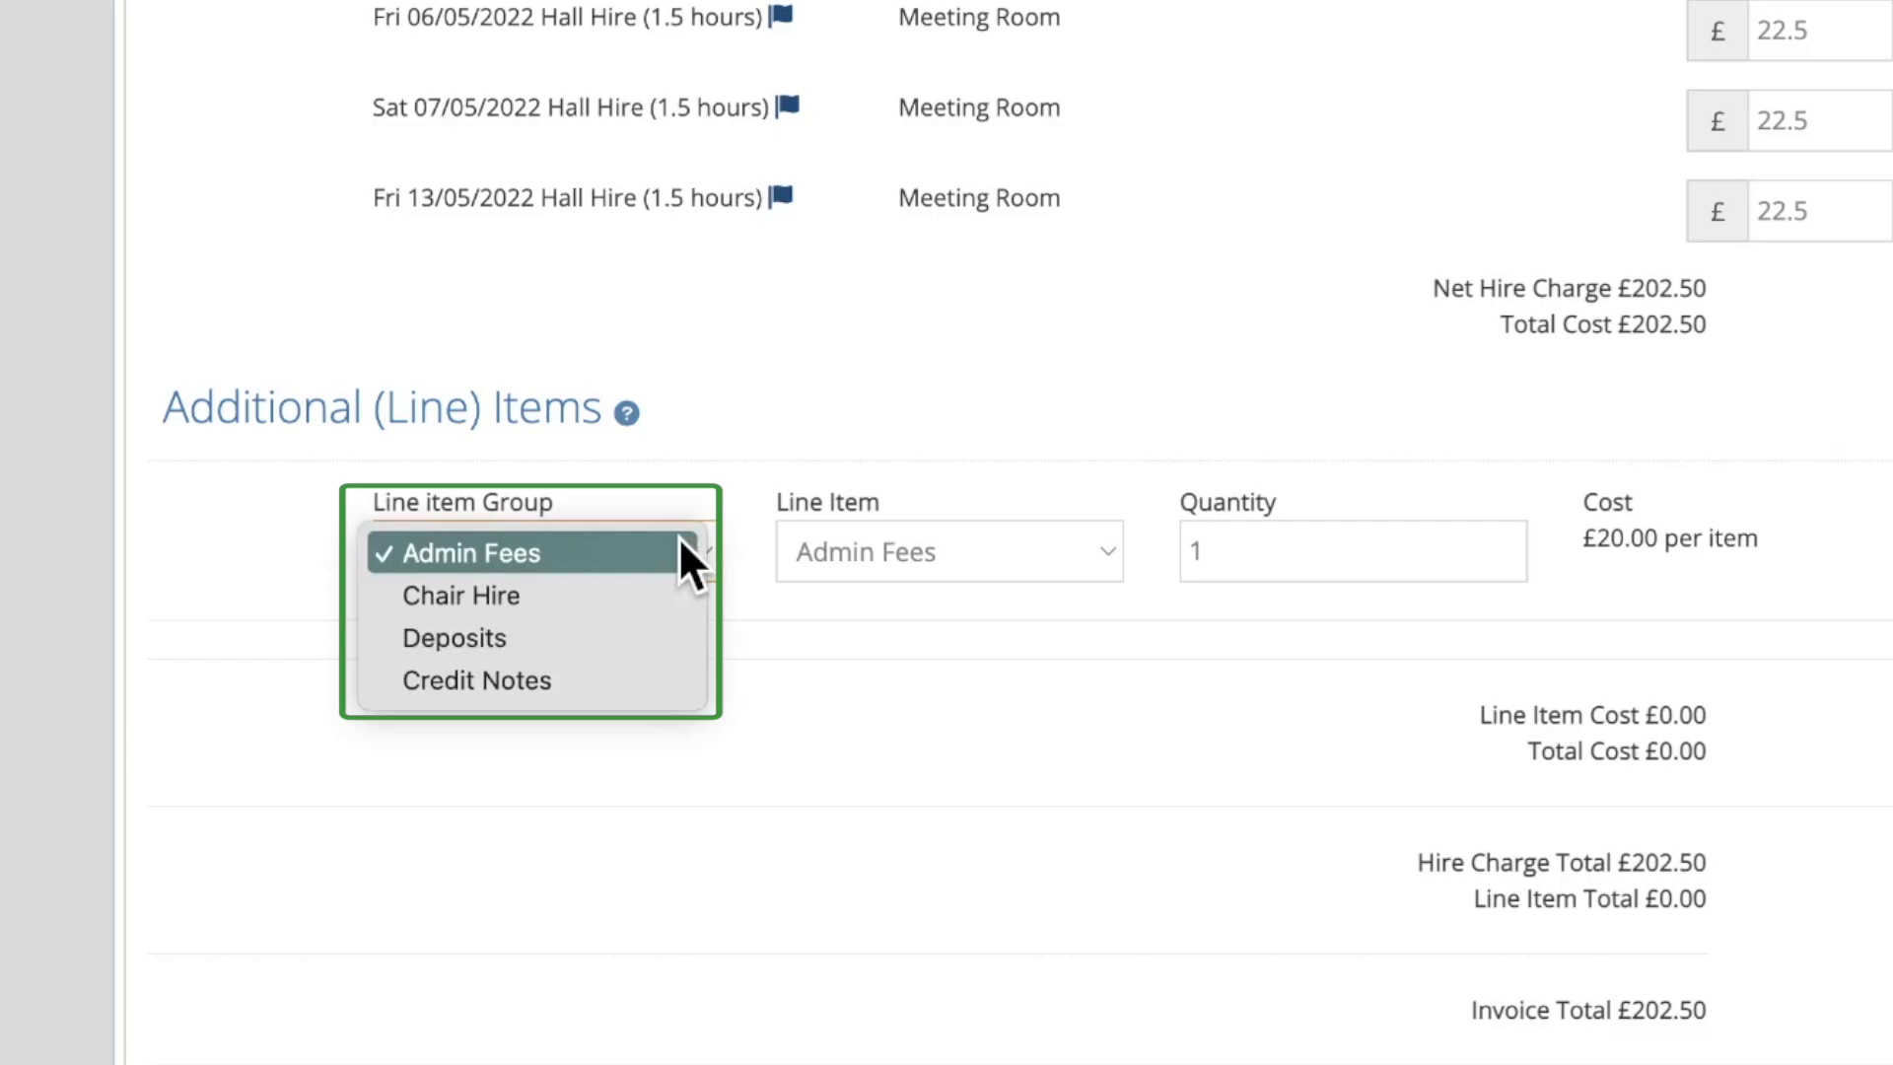
left_click(680, 543)
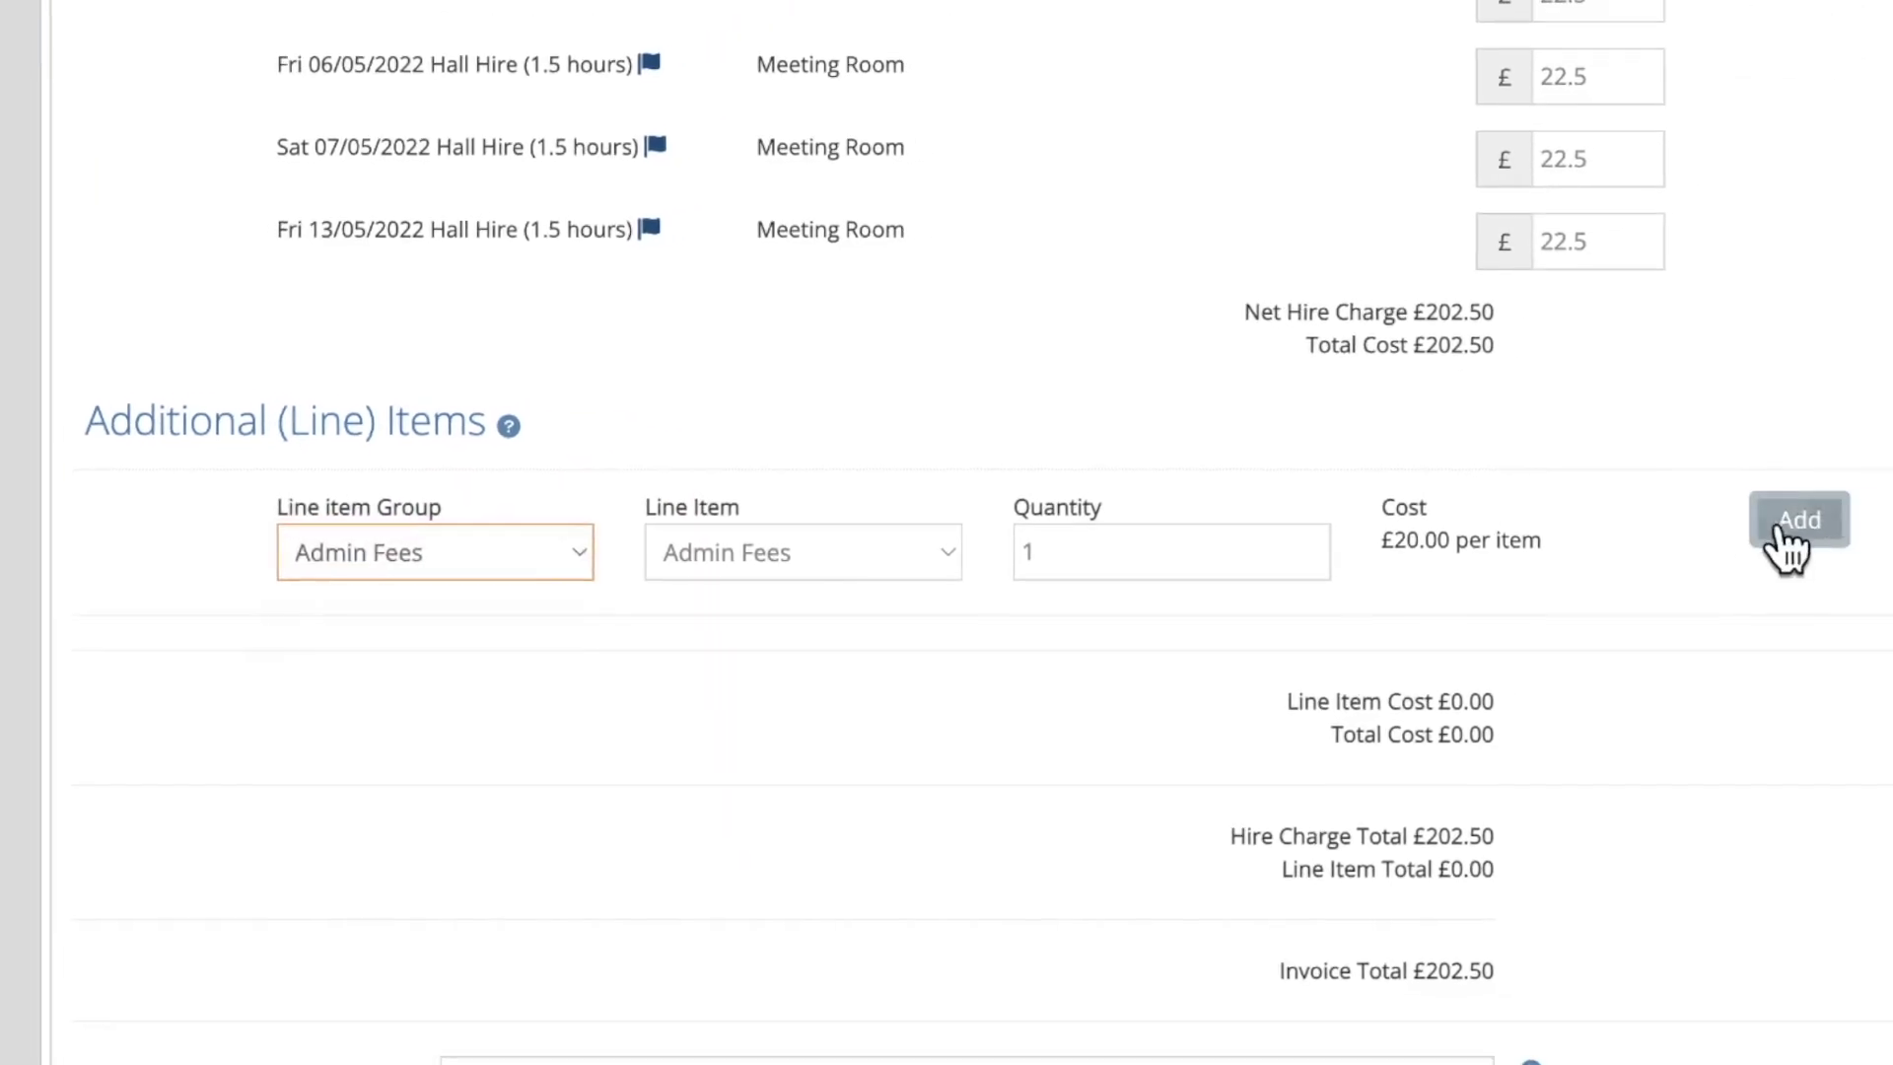
left_click(1790, 528)
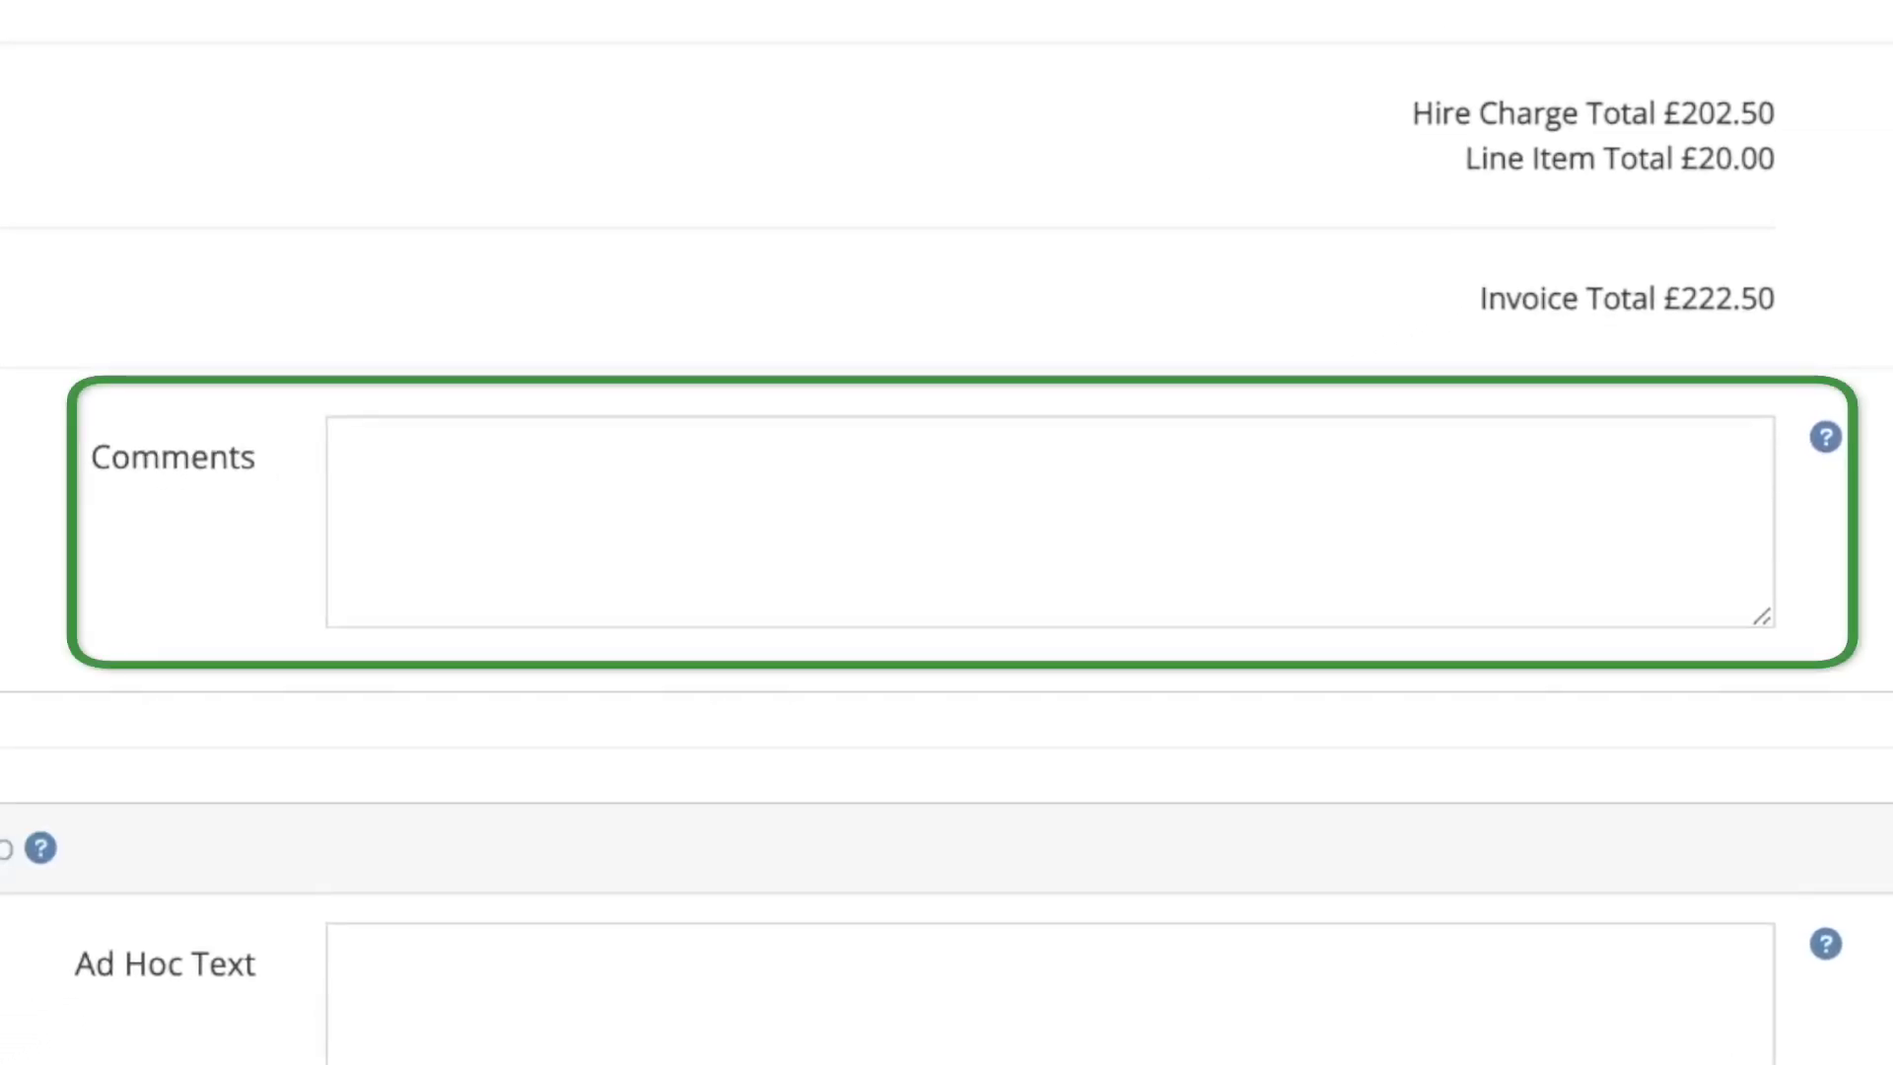
Step: Enter the invoice comment 'This invoice covers the dates shown below.'
left_click(472, 477)
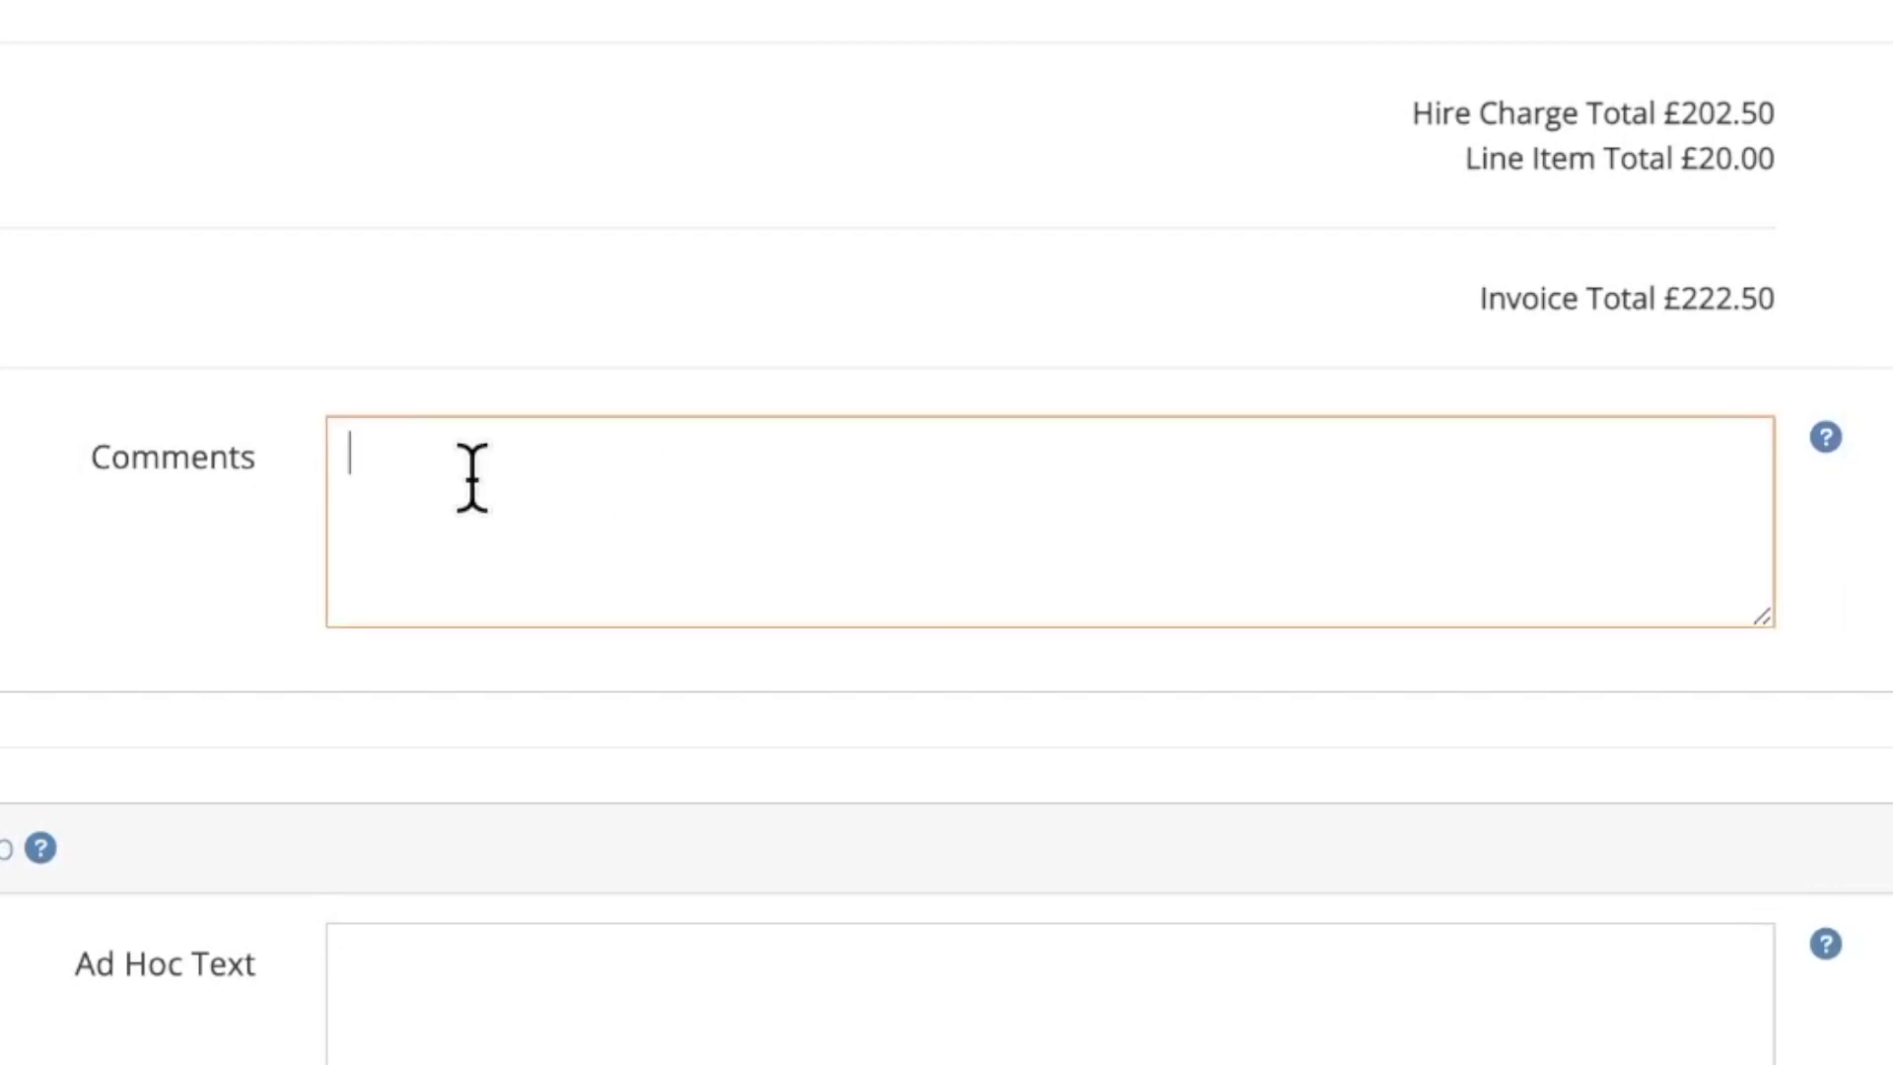
type("This invoice covers the")
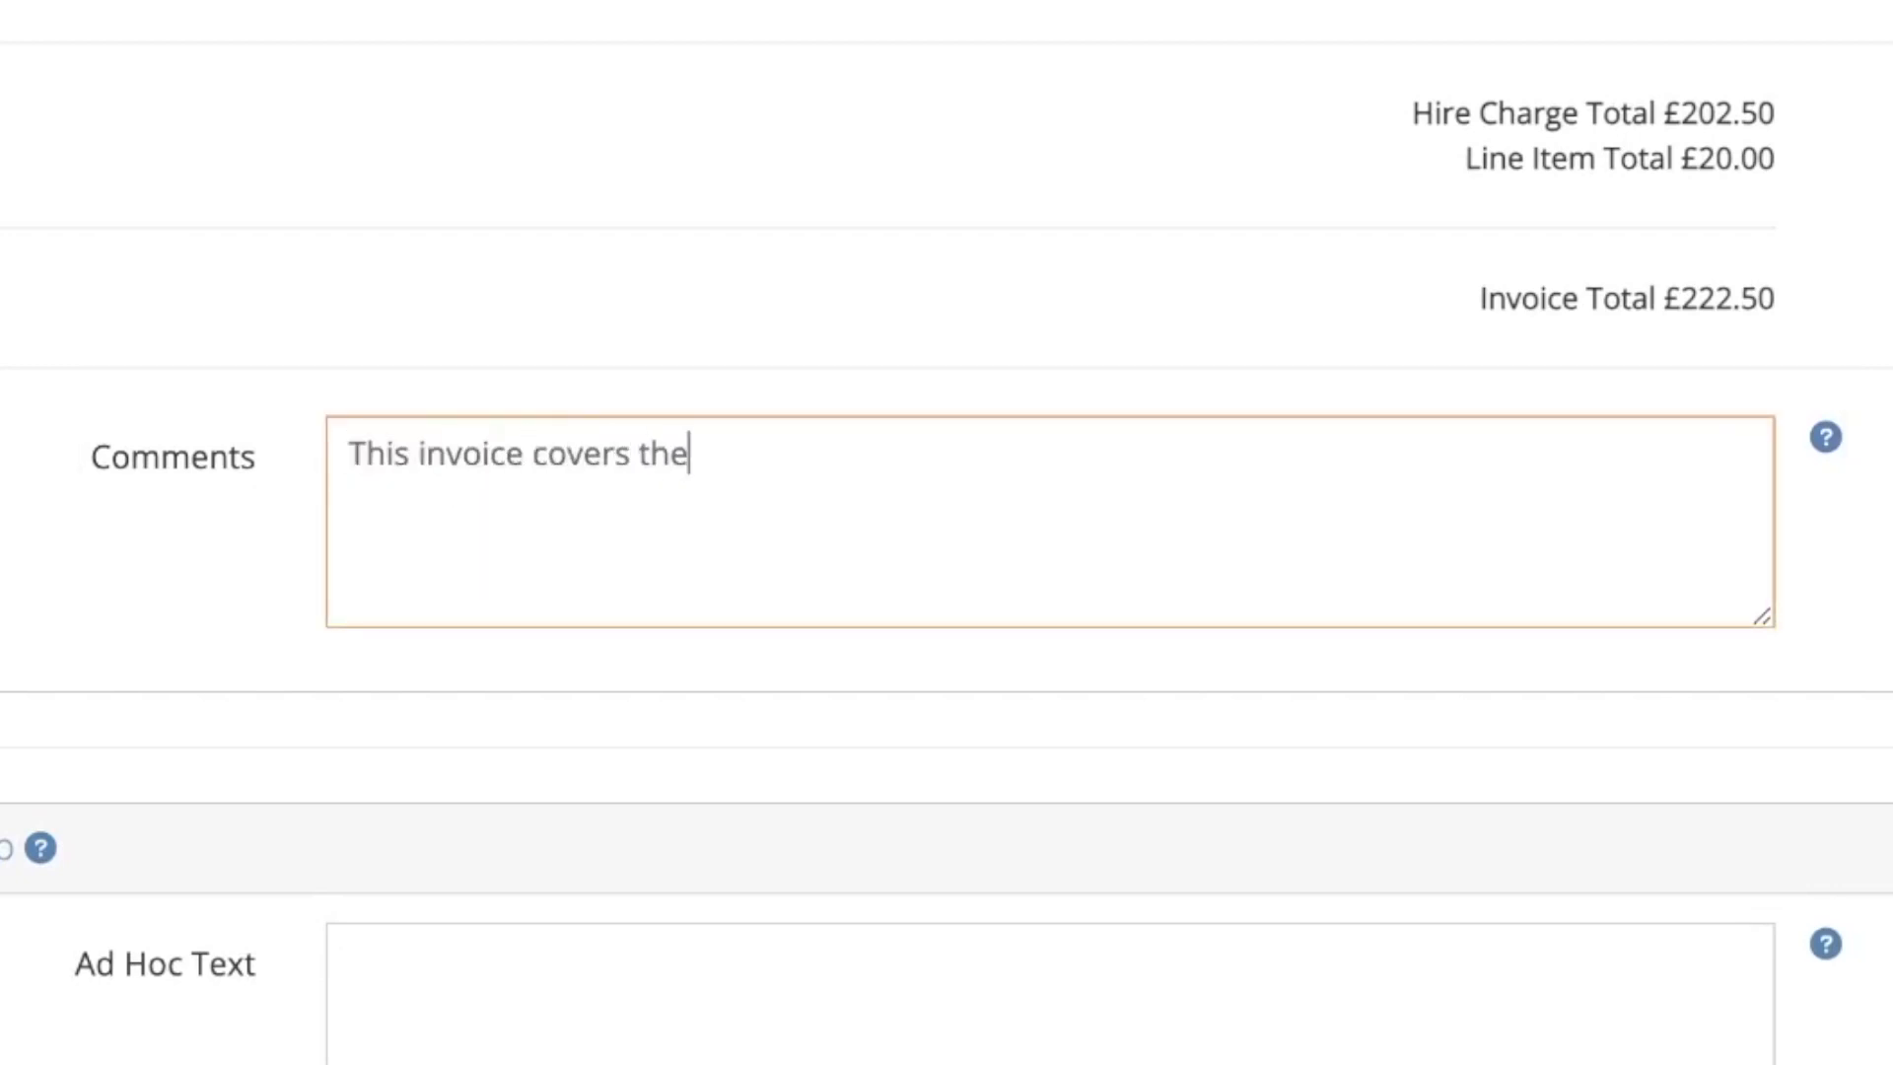
type(" dates shown below.")
key("Tab")
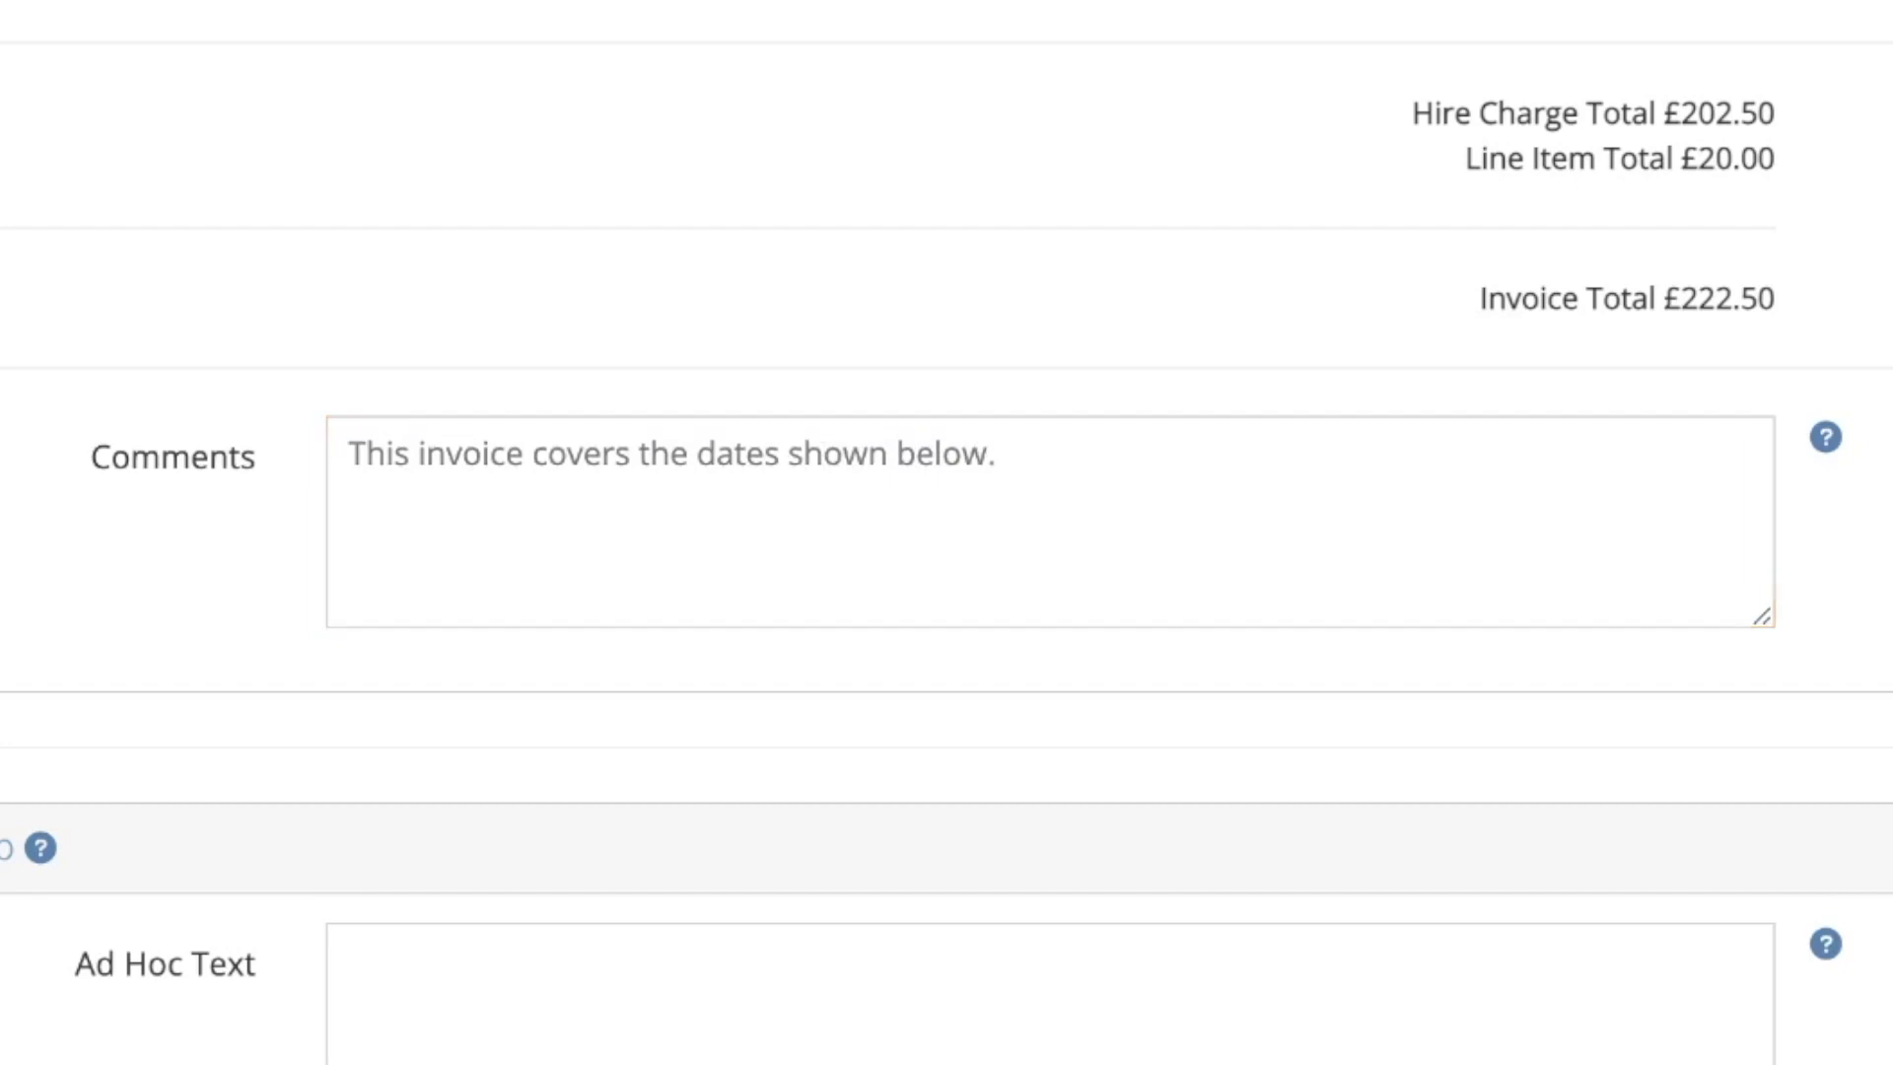
scroll(946, 533, "down", 5)
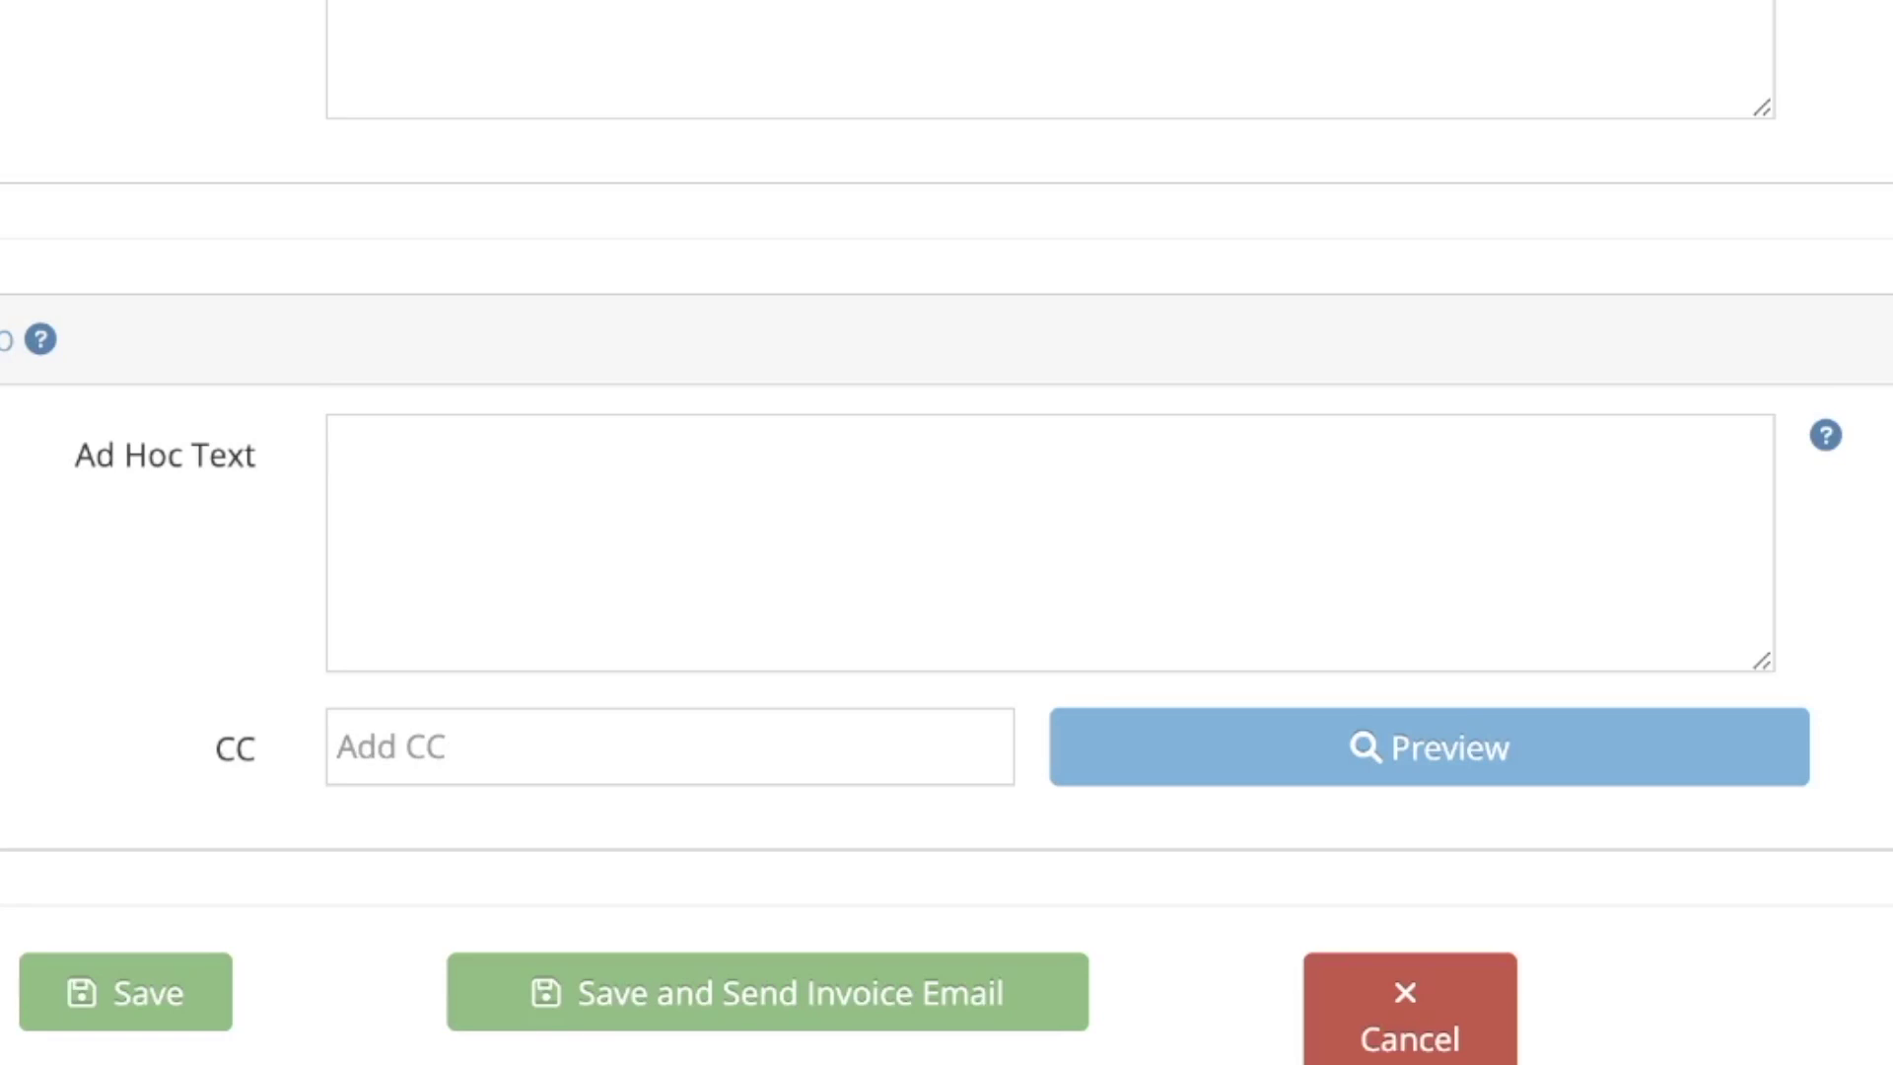
Step: Add the door code note as ad hoc email text, then save and email the £222.50 invoice
left_click(512, 490)
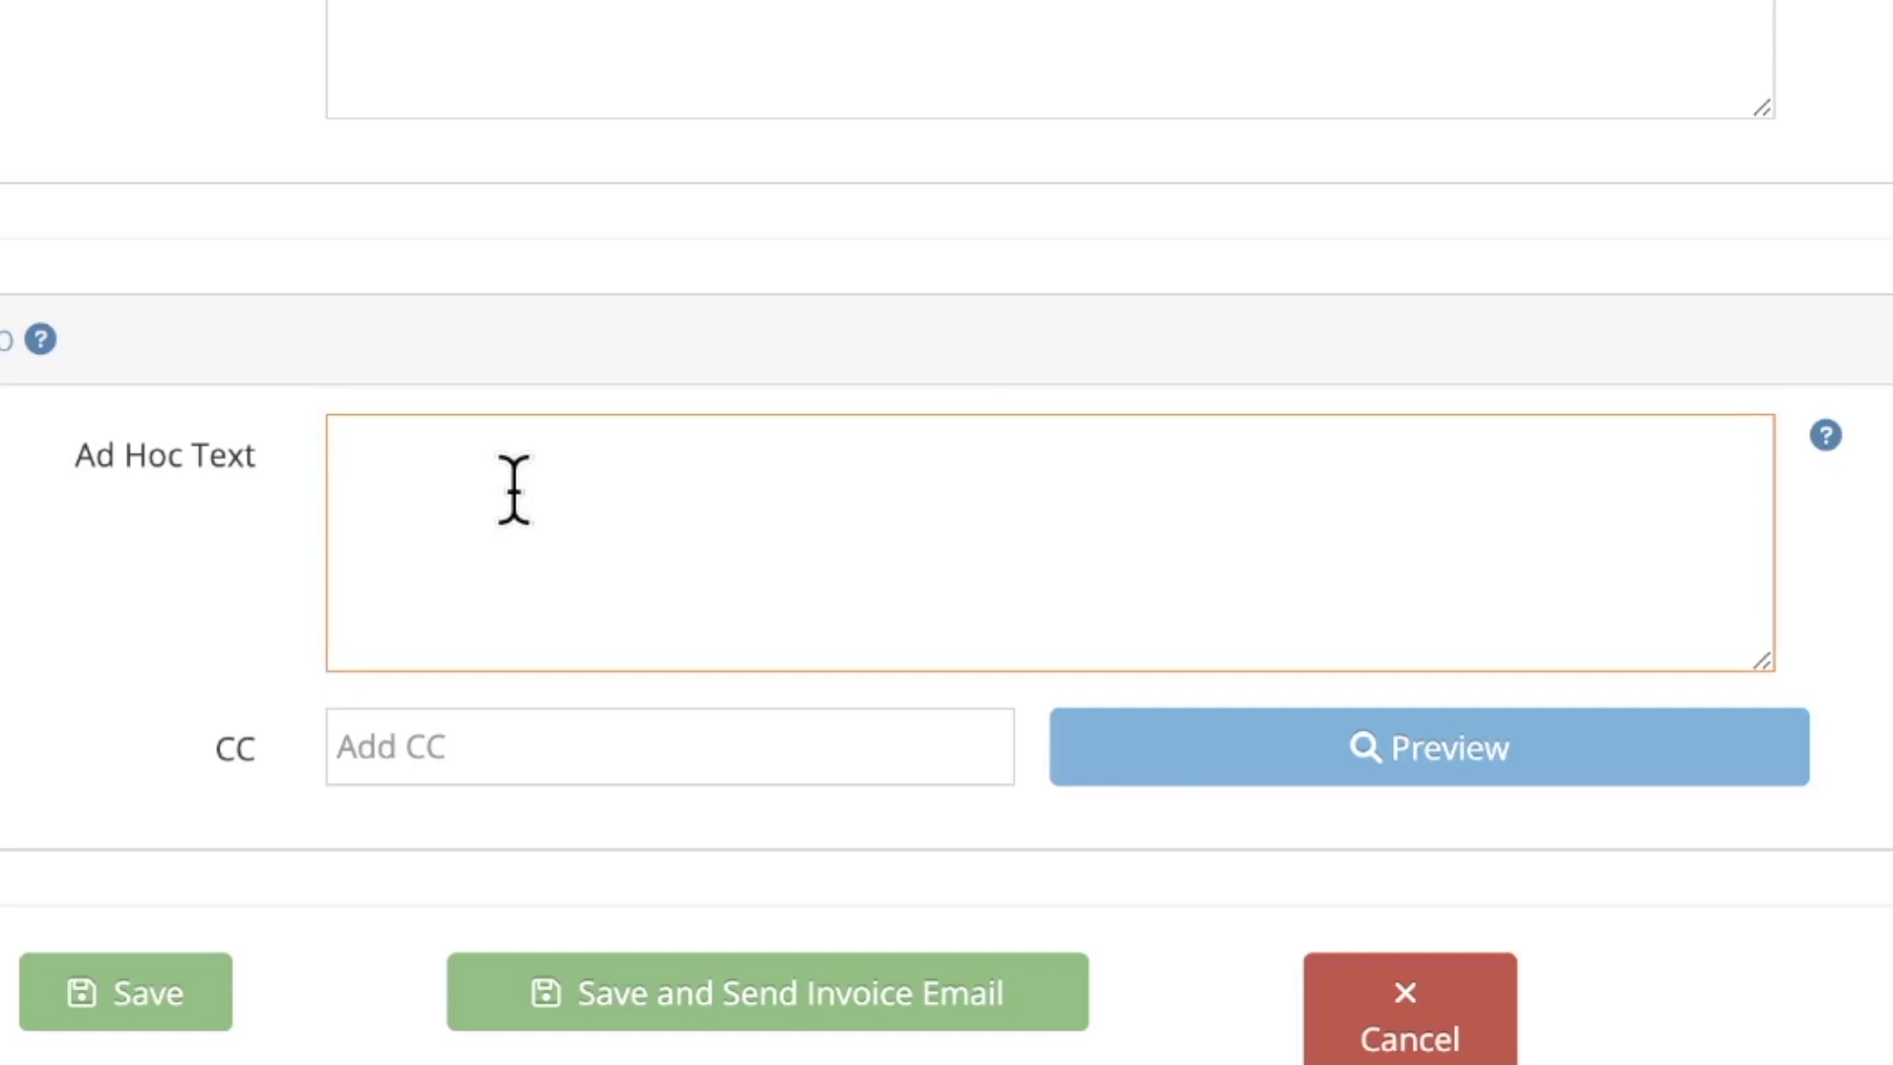
type("Door code ")
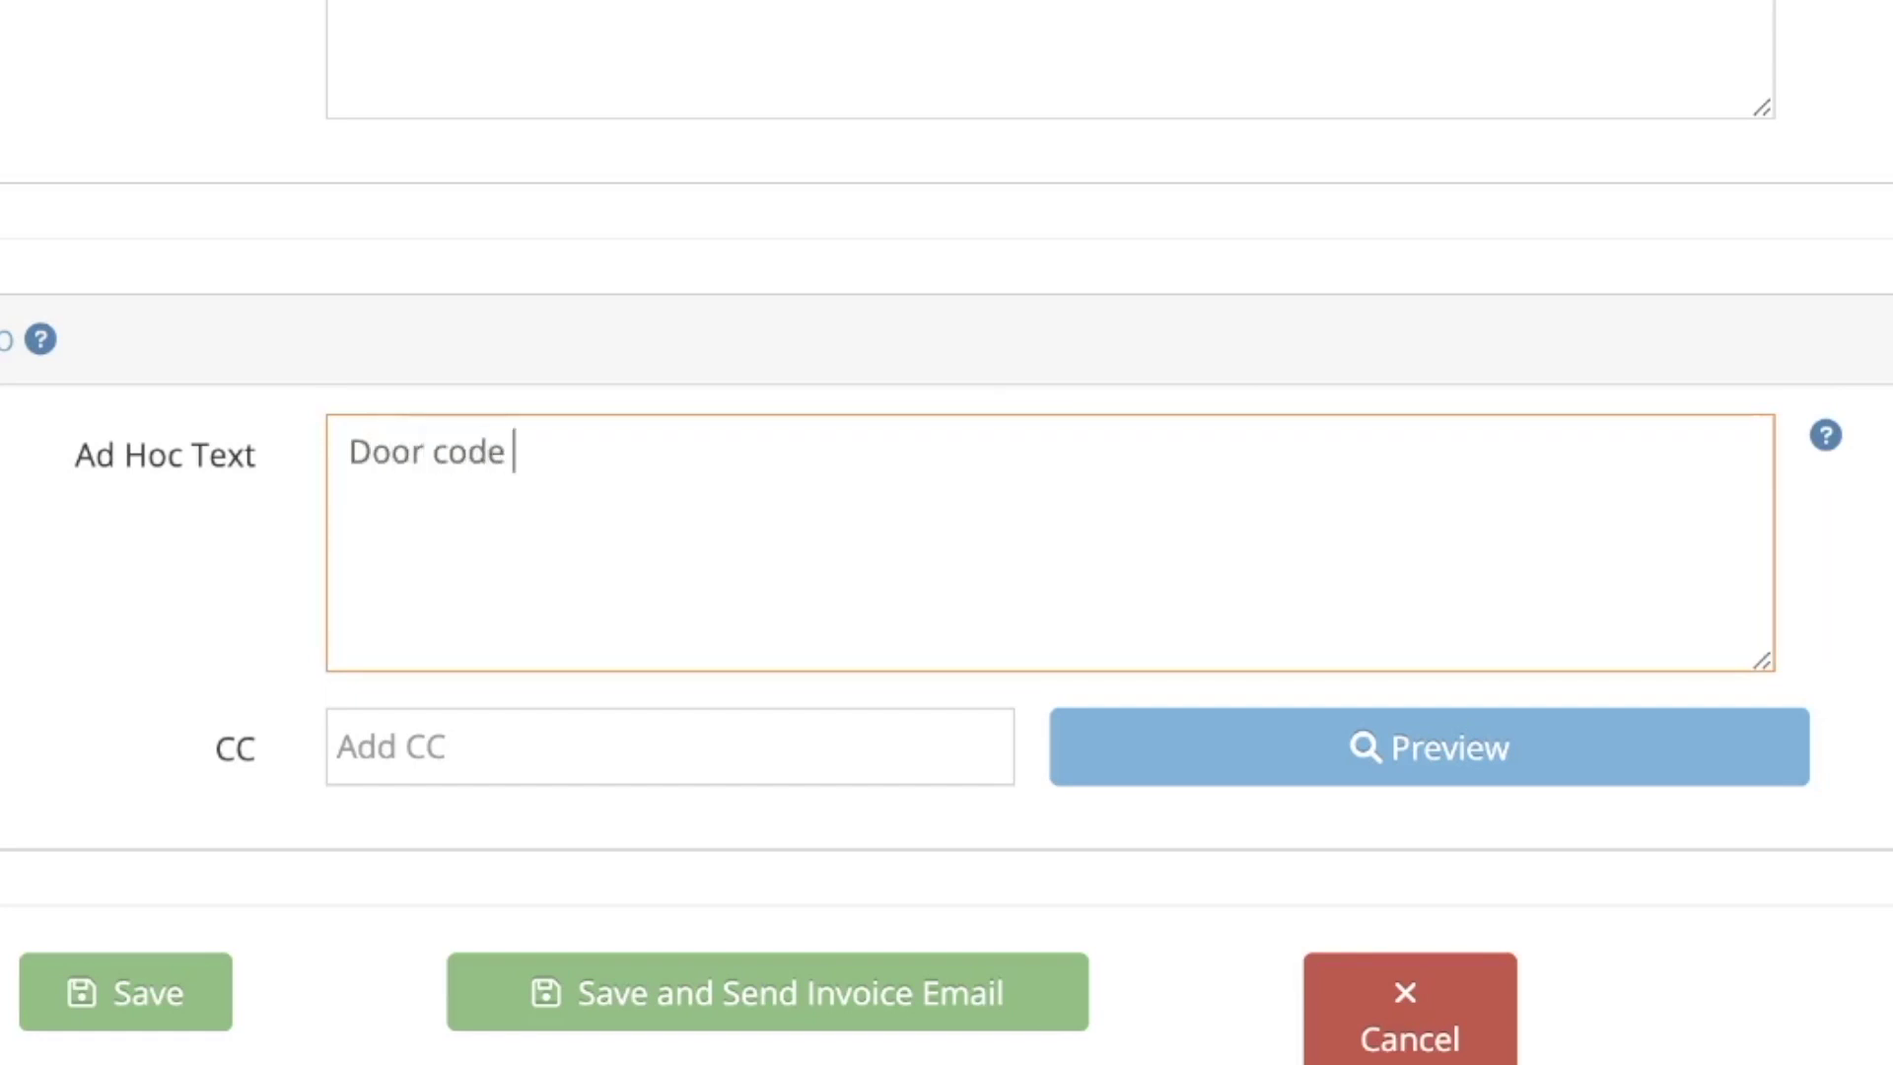
type("is 111.")
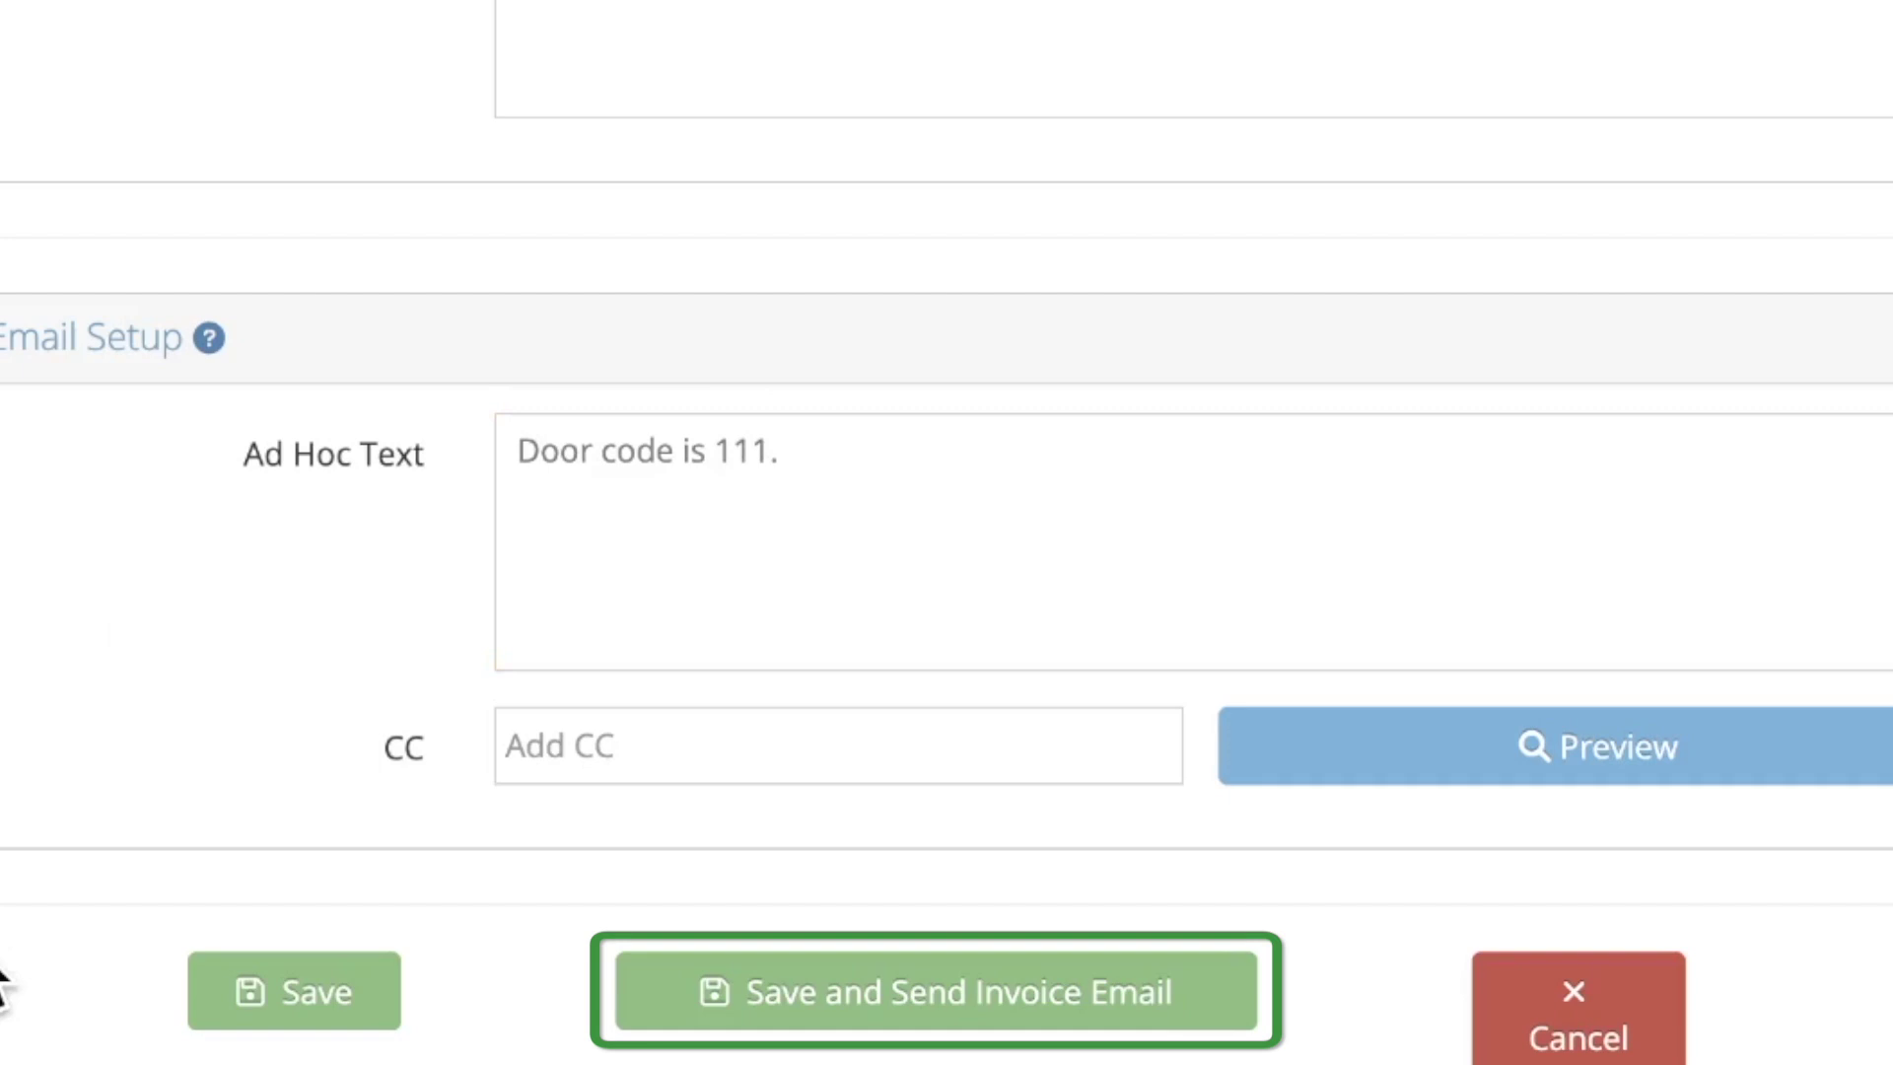
left_click(869, 994)
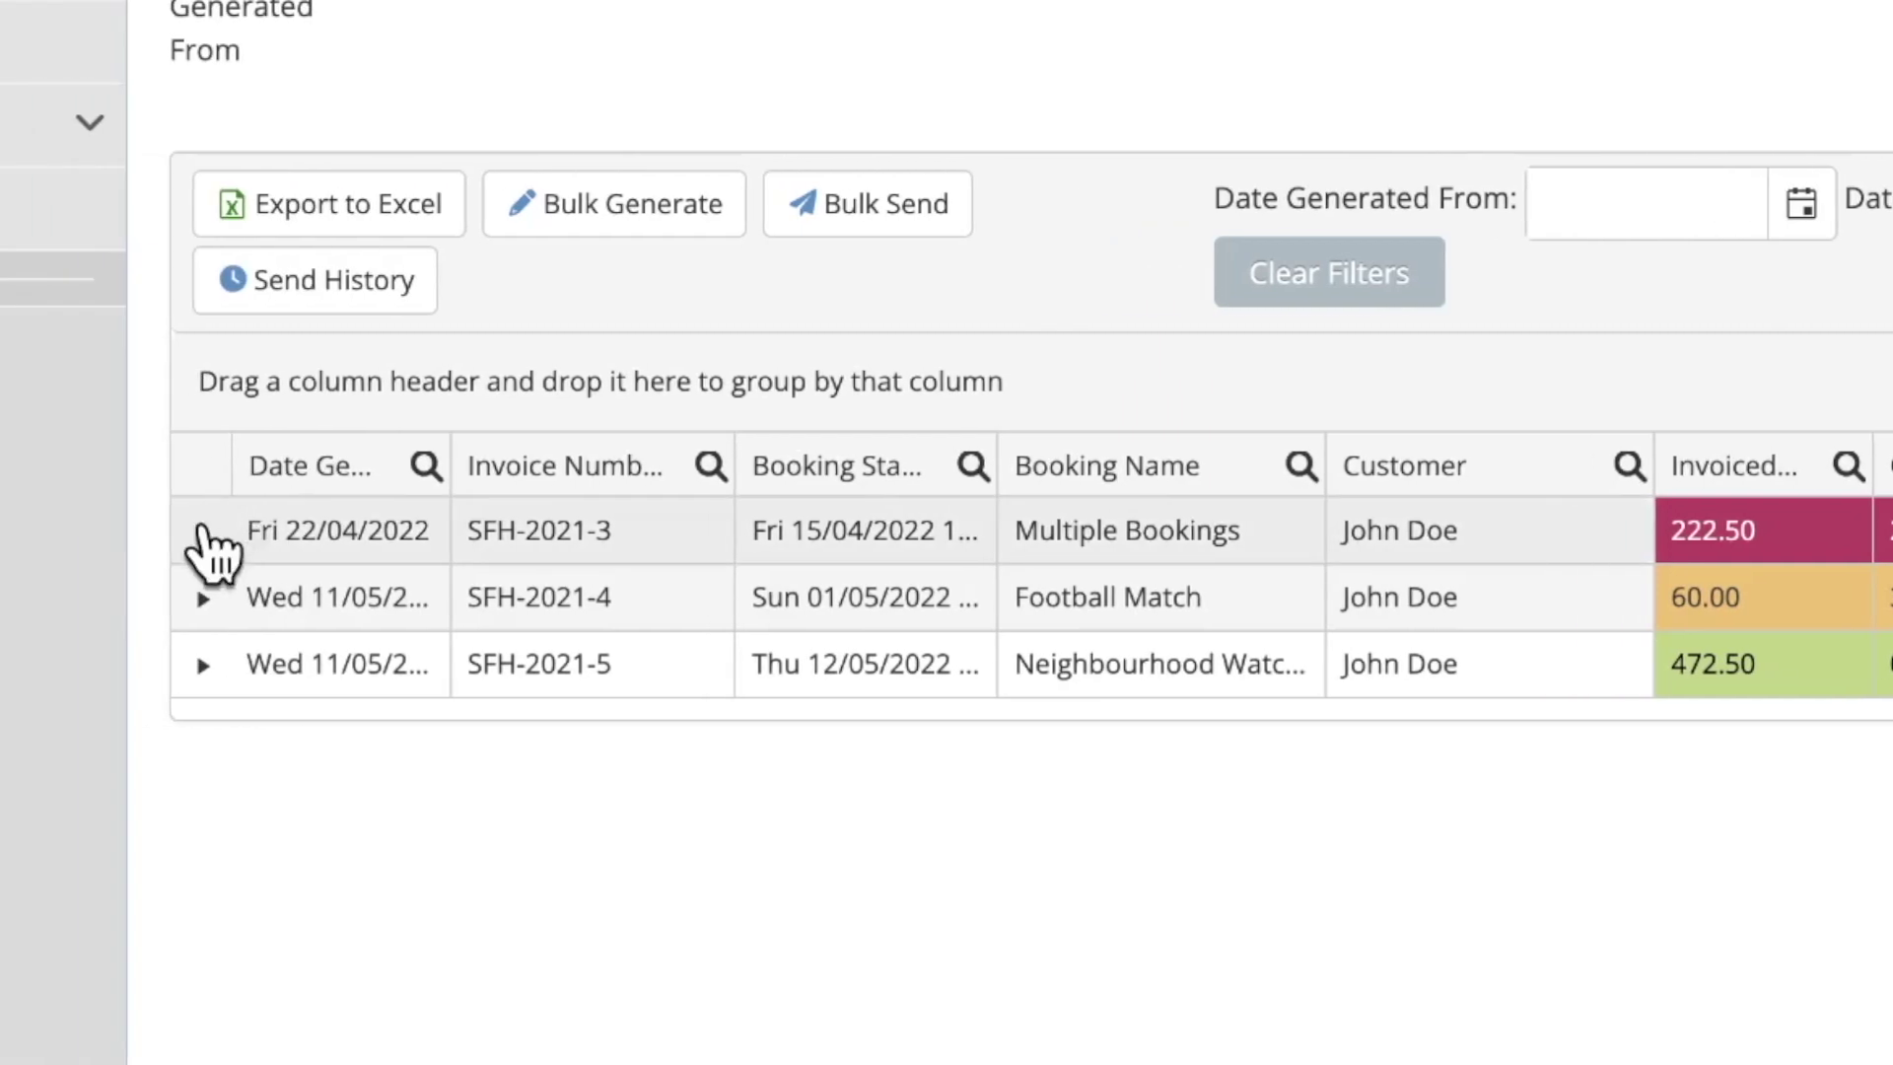
left_click(203, 533)
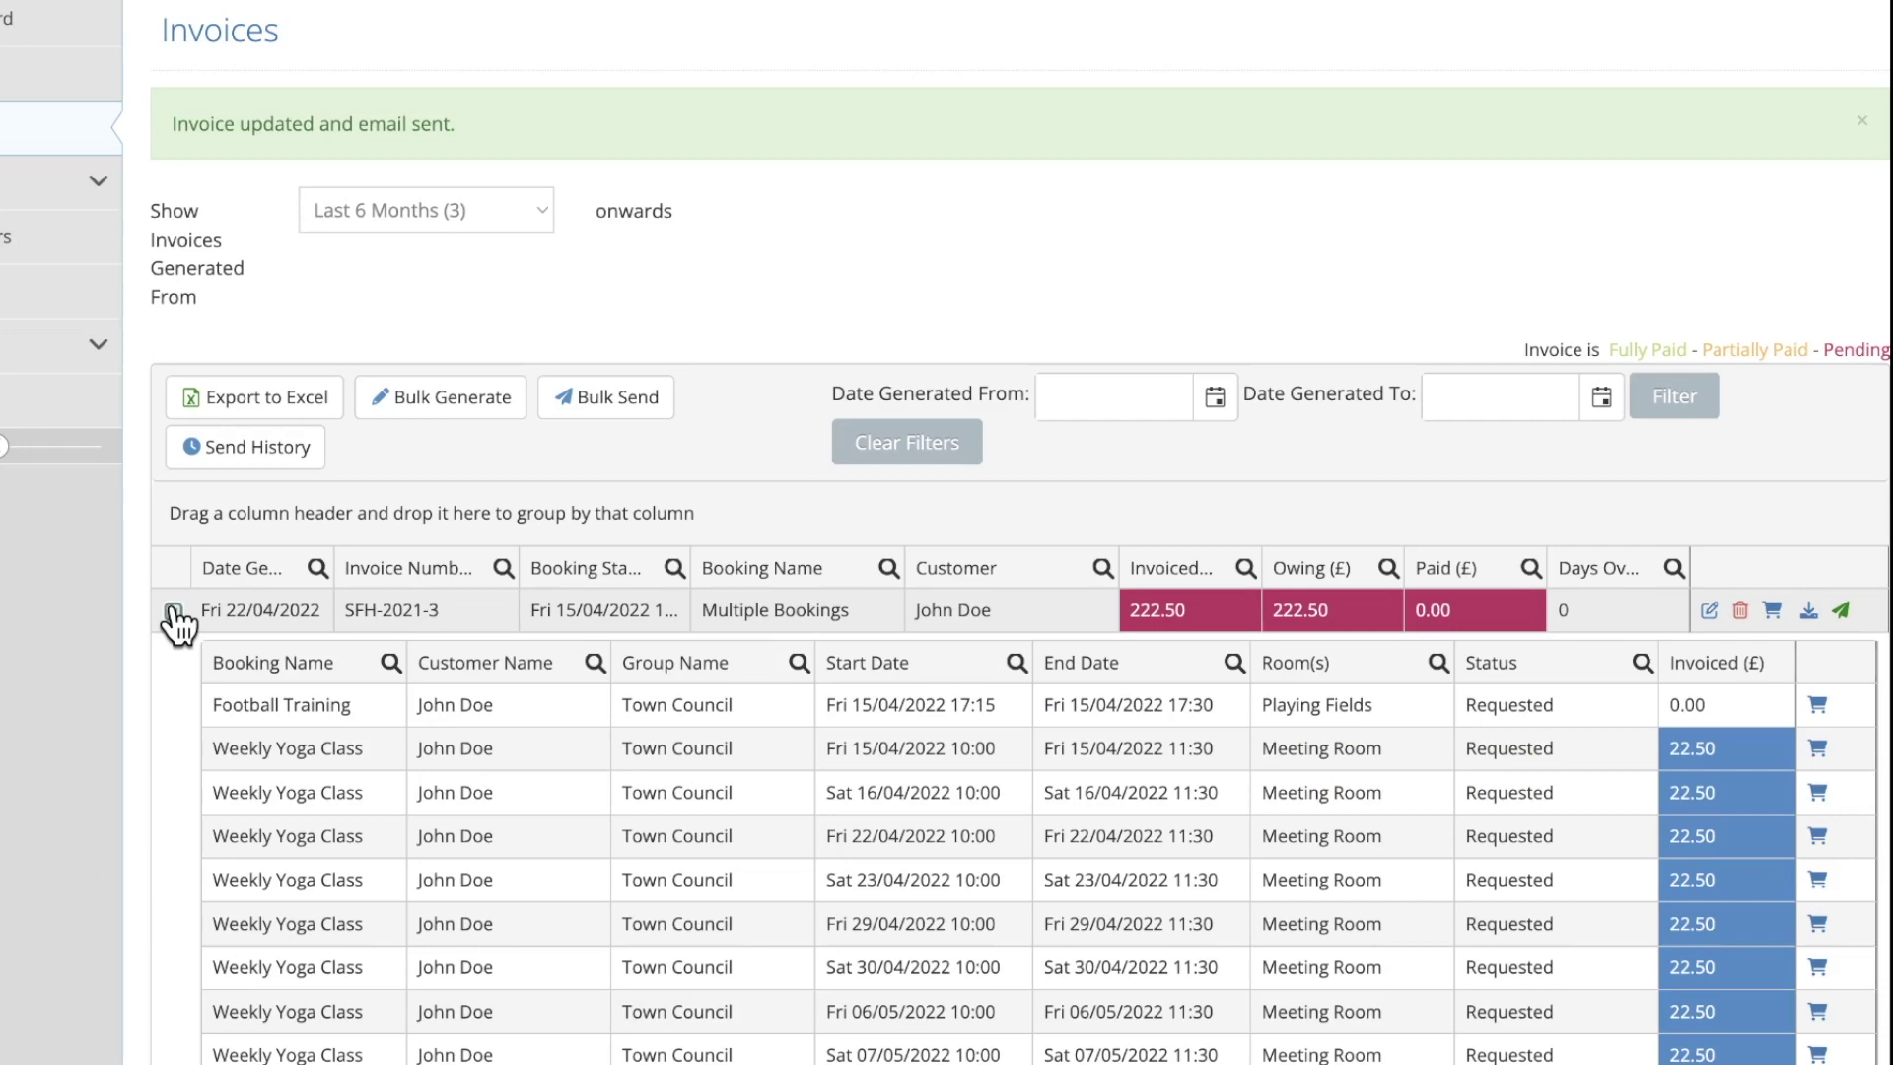
left_click(173, 612)
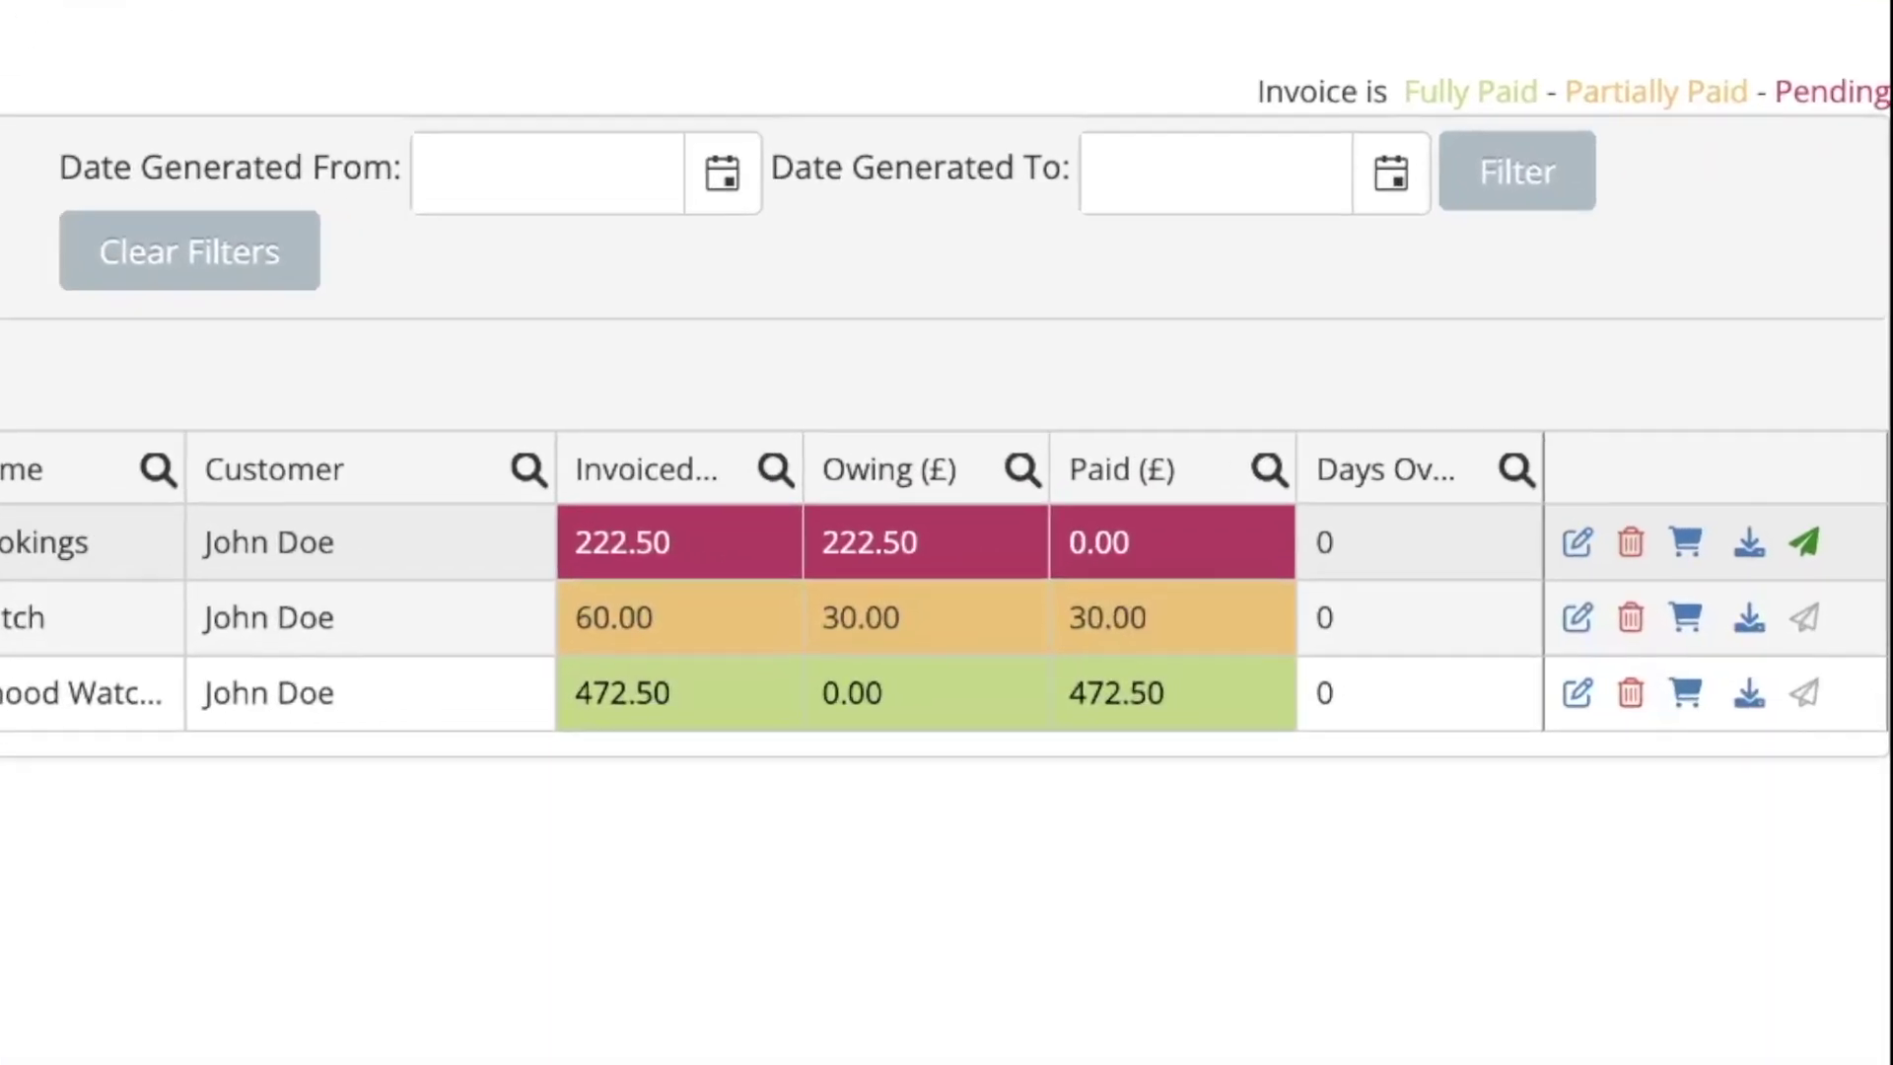